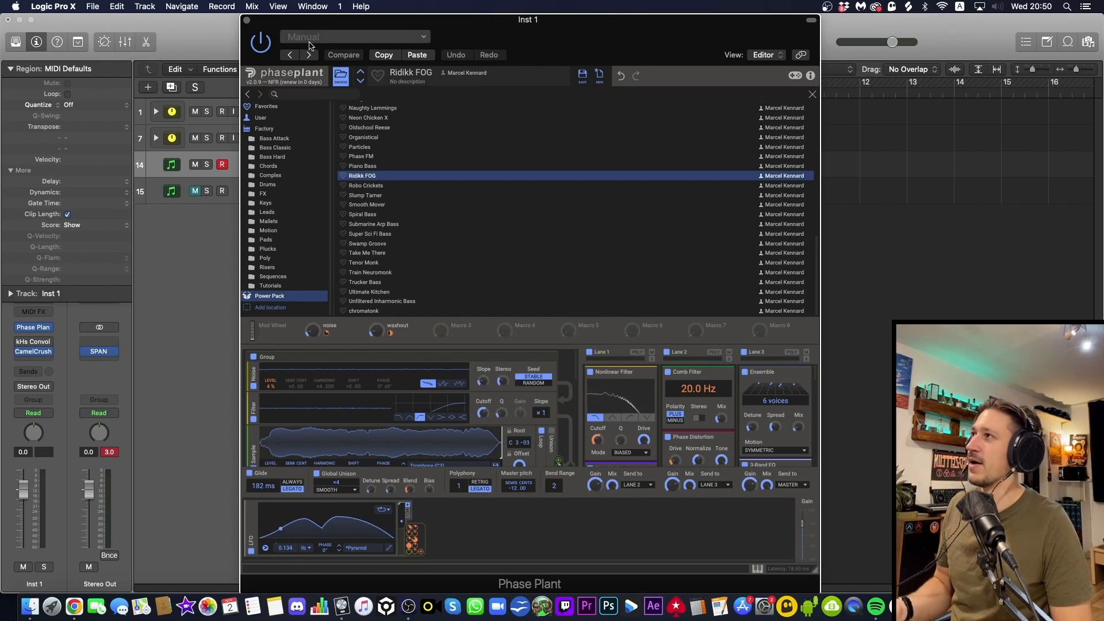
Close the Phase Plant window, solo the Inst 1 track and play it back from the start of the cycle
left_click(246, 21)
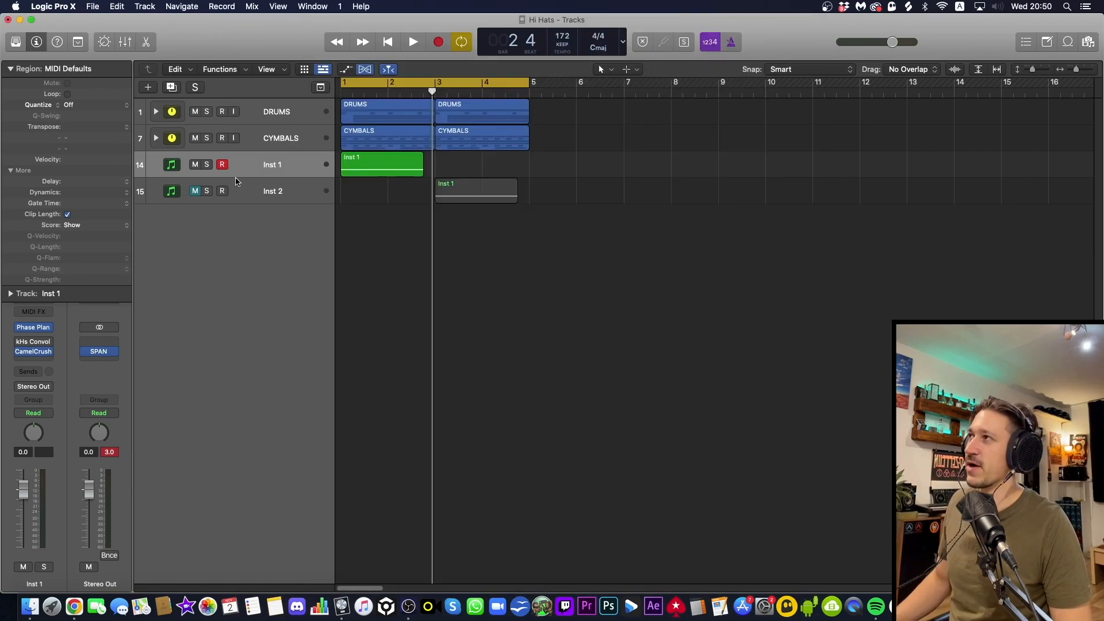
left_click(206, 165)
key("Return")
key("space")
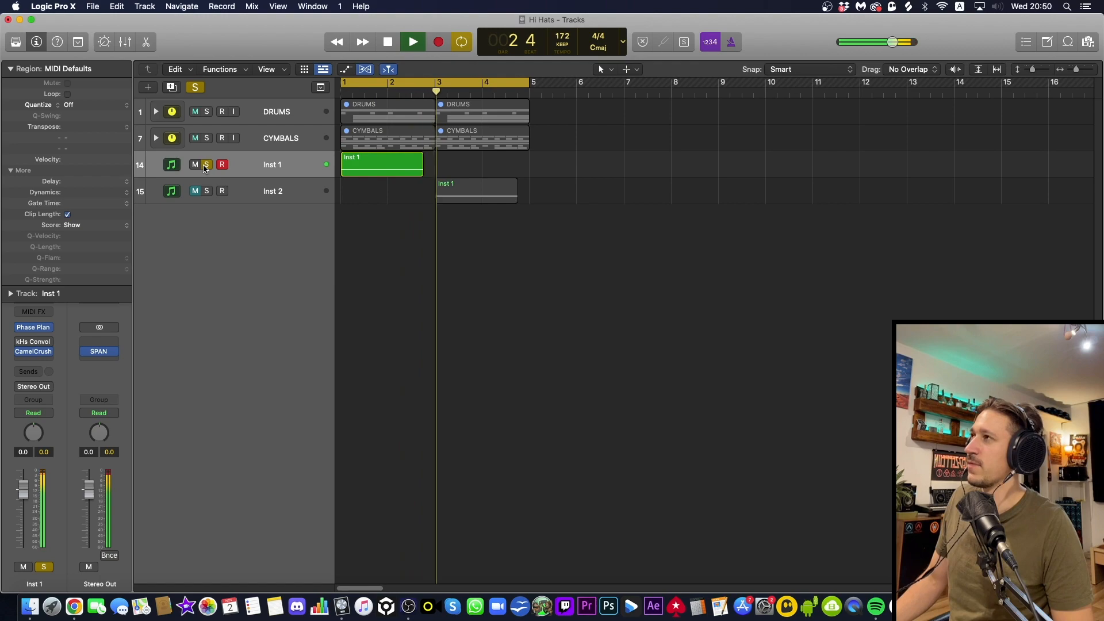
key("space")
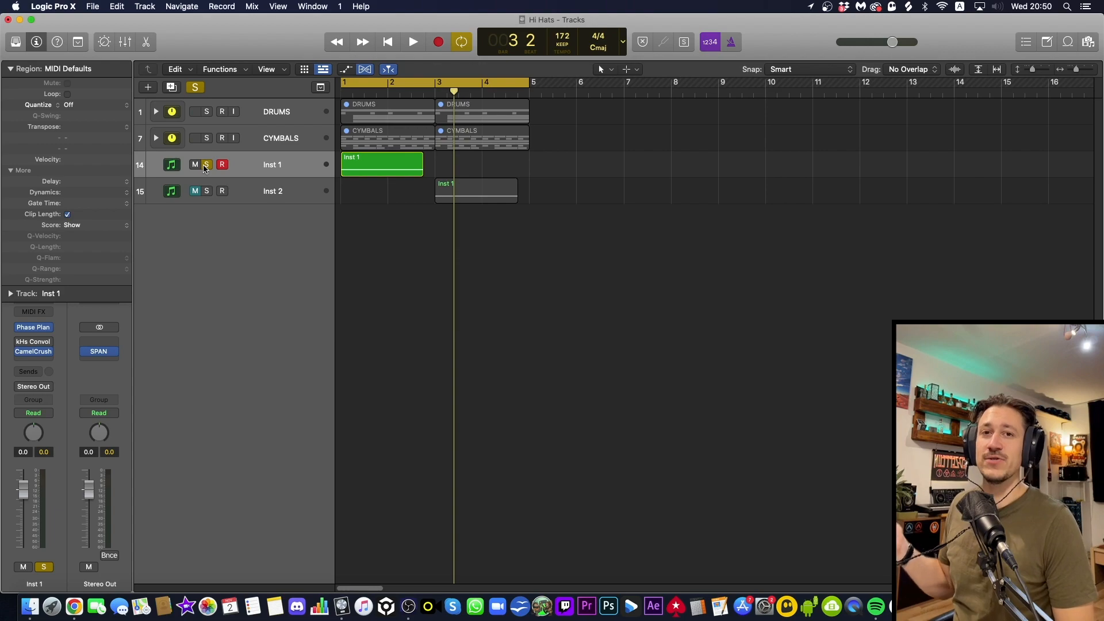
Enable and open the kHs Convolver on Inst 1, audition the Garage Ramp A… impulse response and lower the Mix to about half
left_click(34, 343)
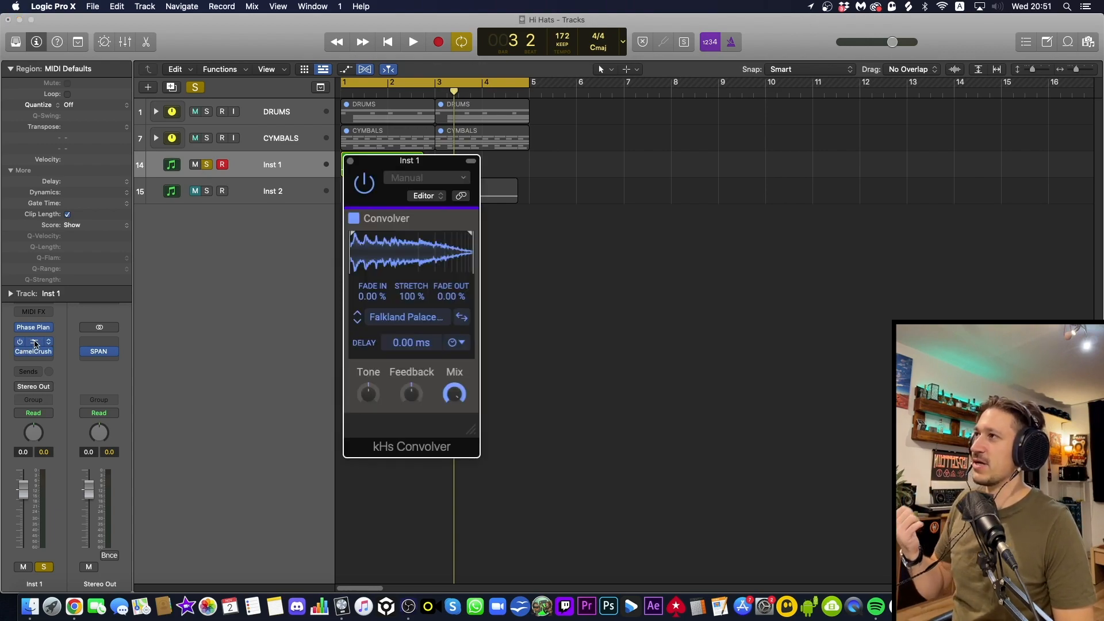
left_click(357, 323)
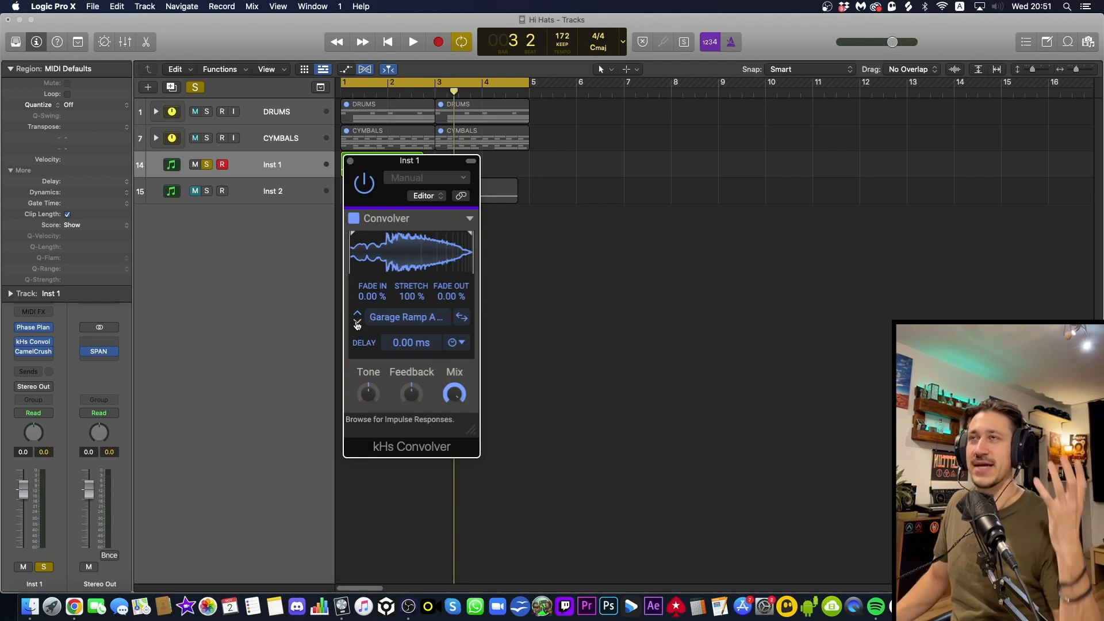
key("space")
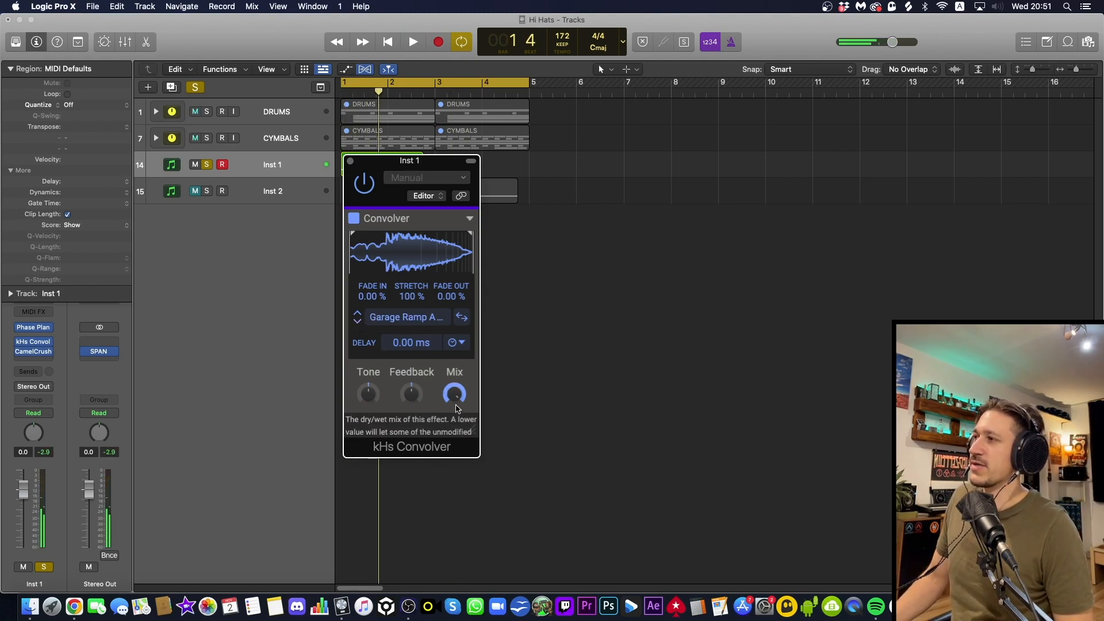
left_click_drag(454, 394, 454, 407)
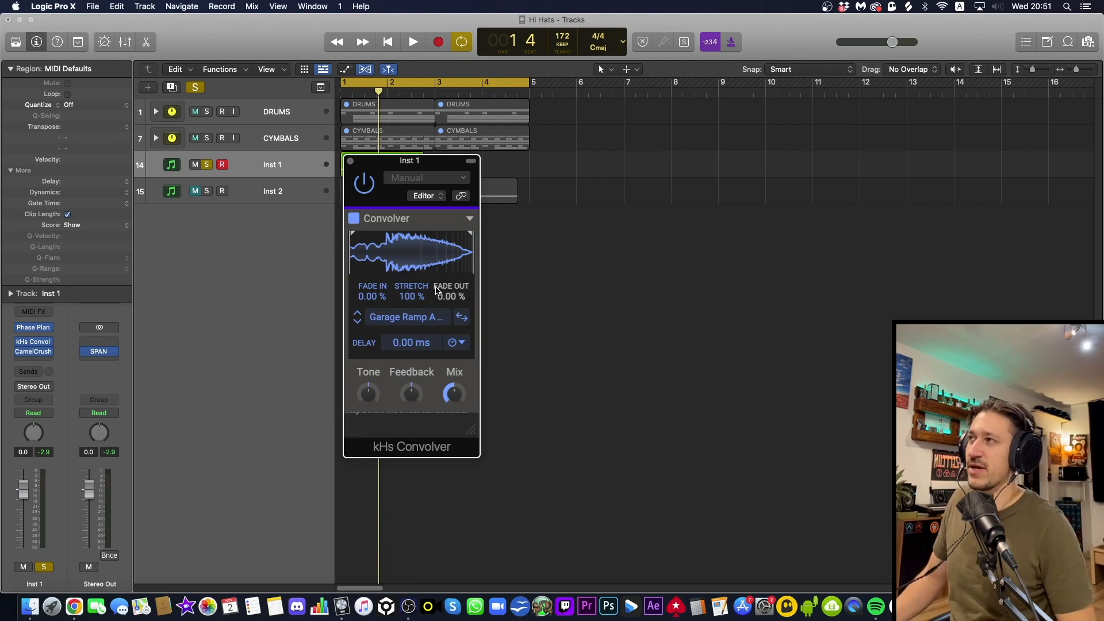
Compare the Garage Ramp impulse responses by ear, load the Falkland Palace impulse response and return the Mix to full
key("space")
key("space")
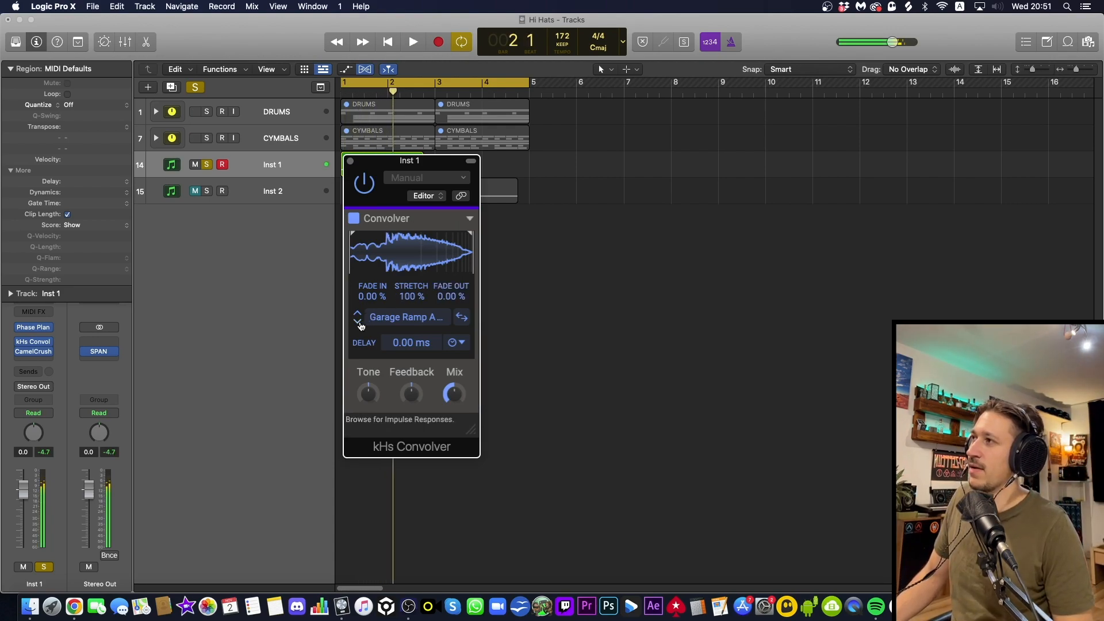
left_click(358, 326)
key("space")
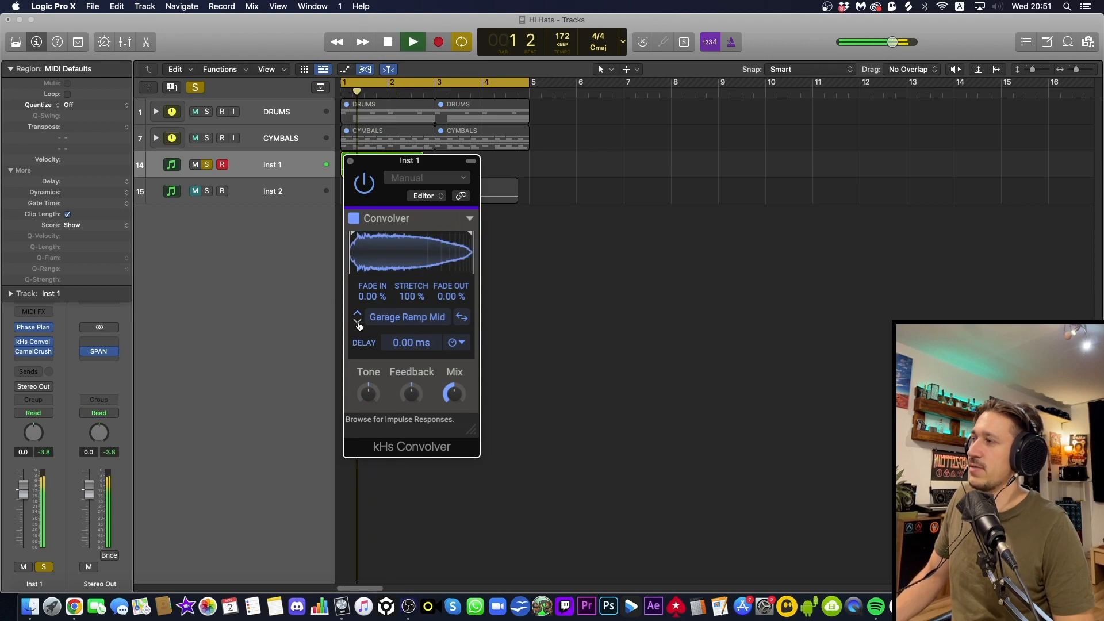
key("space")
left_click(358, 315)
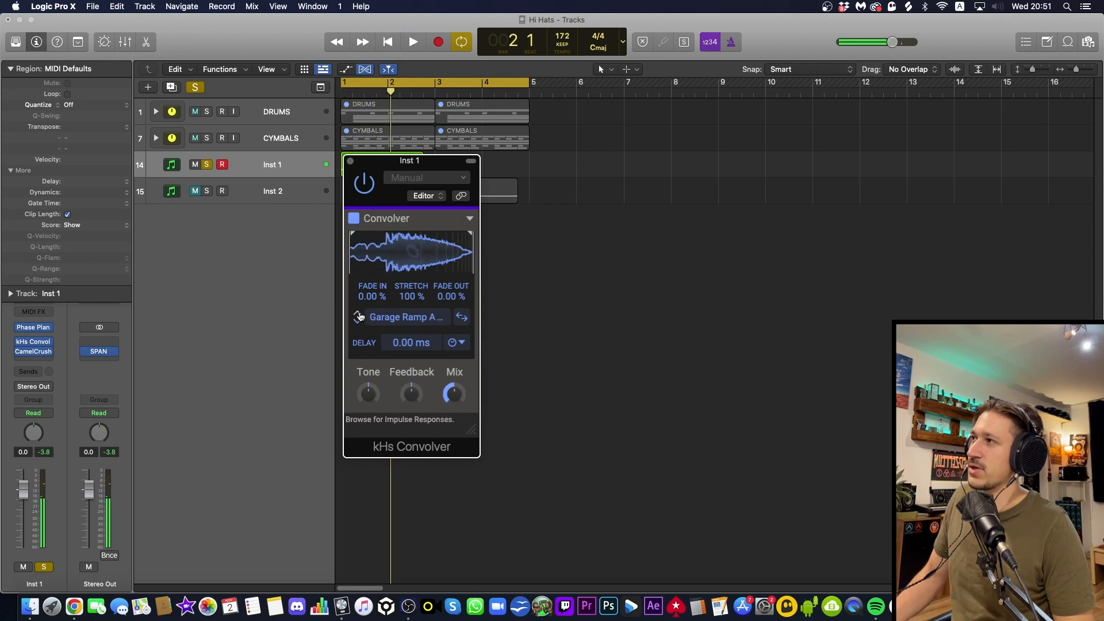
left_click(358, 315)
key("space")
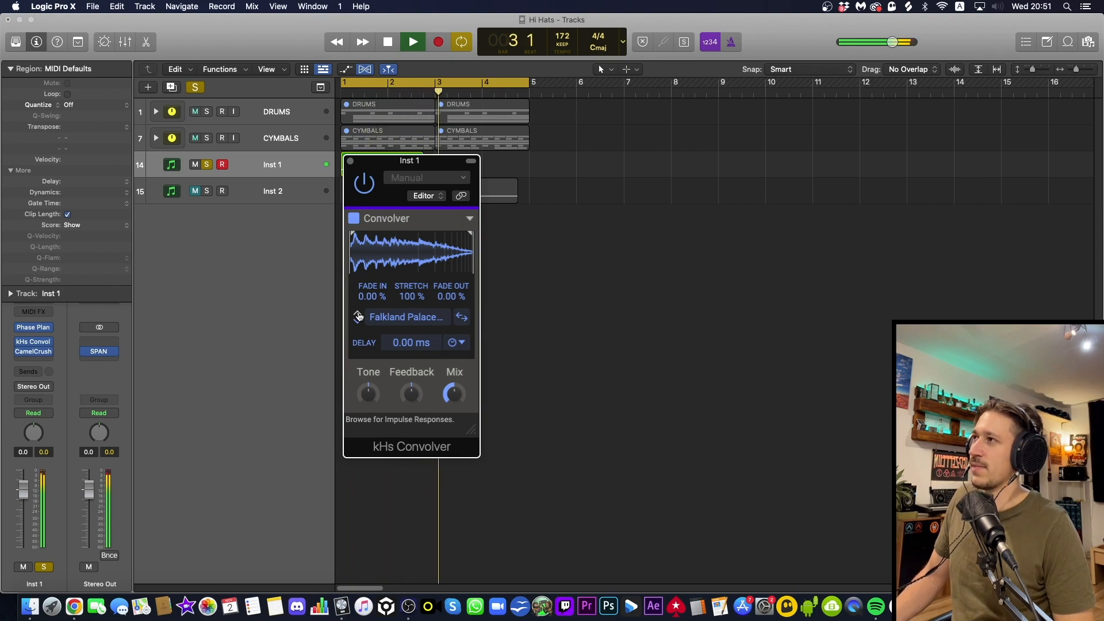
key("space")
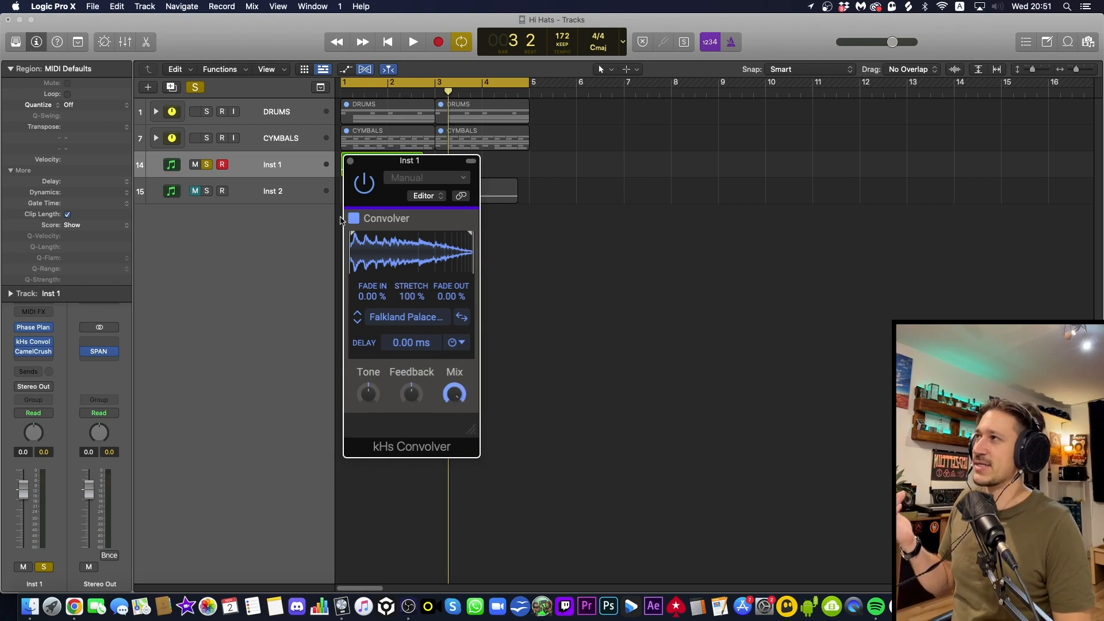
Close the Convolver and bounce the Inst 1 region in place to a new track named Inst 1_bip, leaving the source
left_click(352, 161)
left_click(395, 167)
key("ctrl+b")
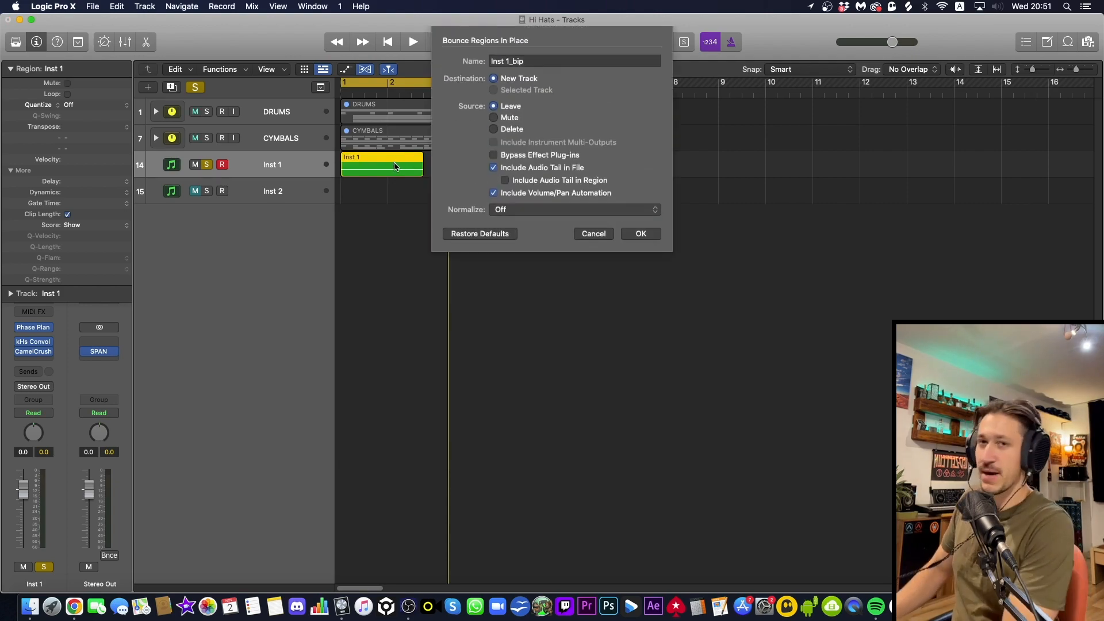
key("Return")
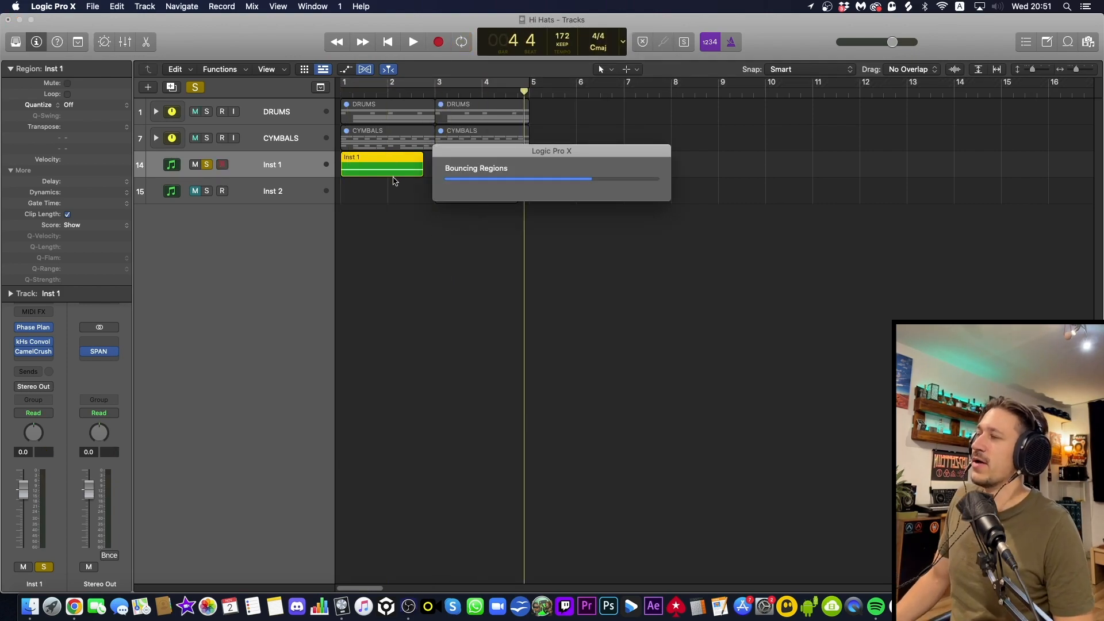
left_click(380, 225)
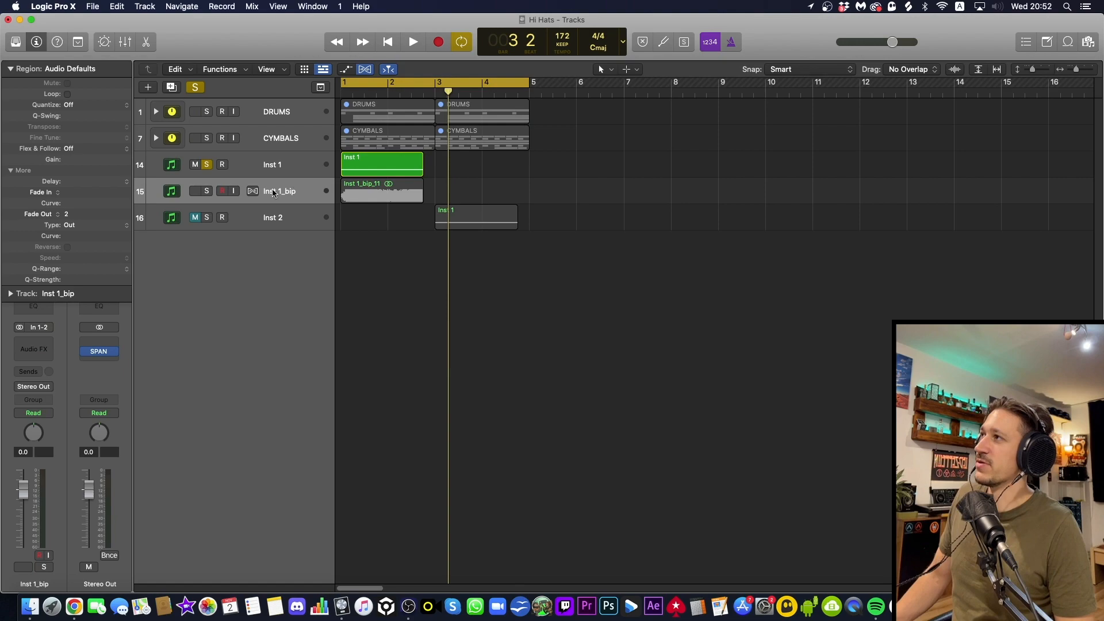
Solo the bounced Inst 1_bip track in place of Inst 1 and play it back
left_click(206, 190)
left_click(206, 165)
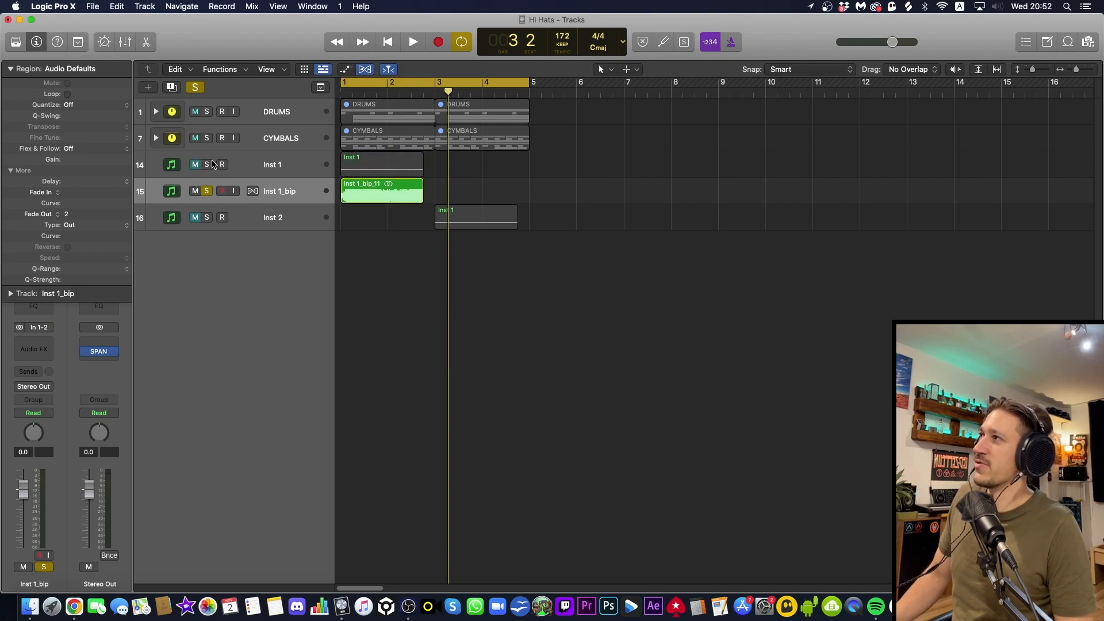
key("space")
Extend the end of the bounced region to about bar 4 beat 2 and listen to the reverb tail
key("space")
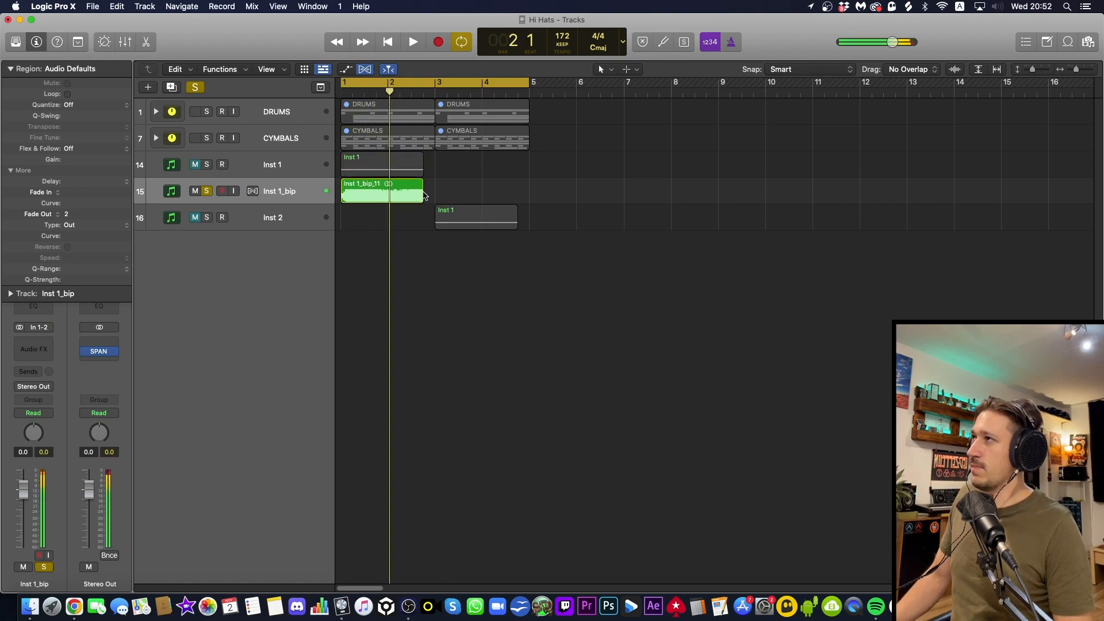
left_click_drag(423, 195, 496, 191)
key("space")
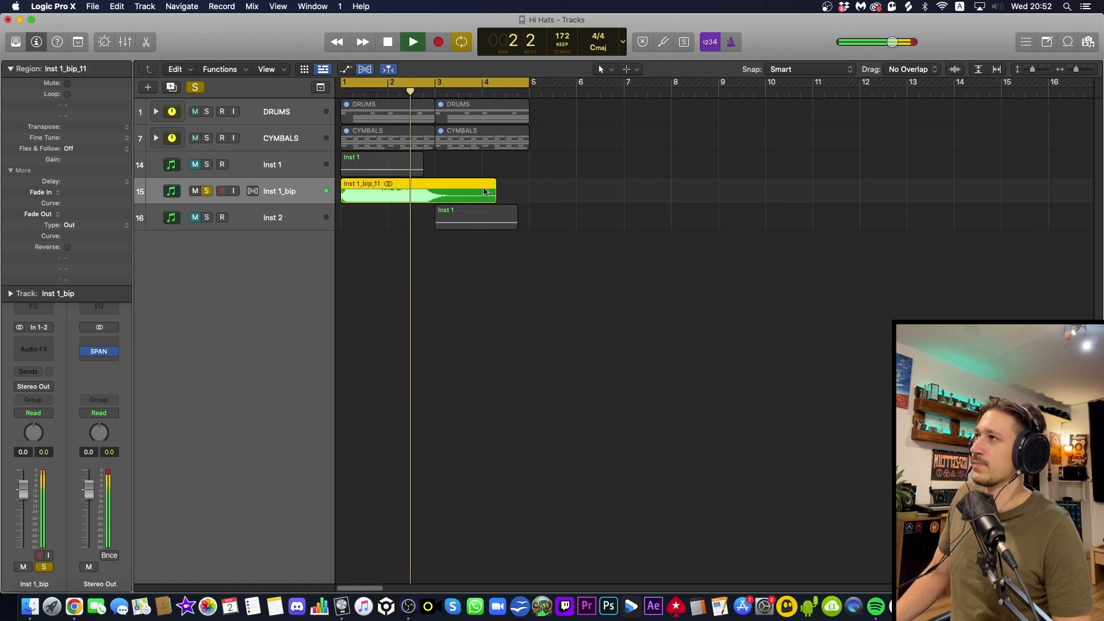
key("space")
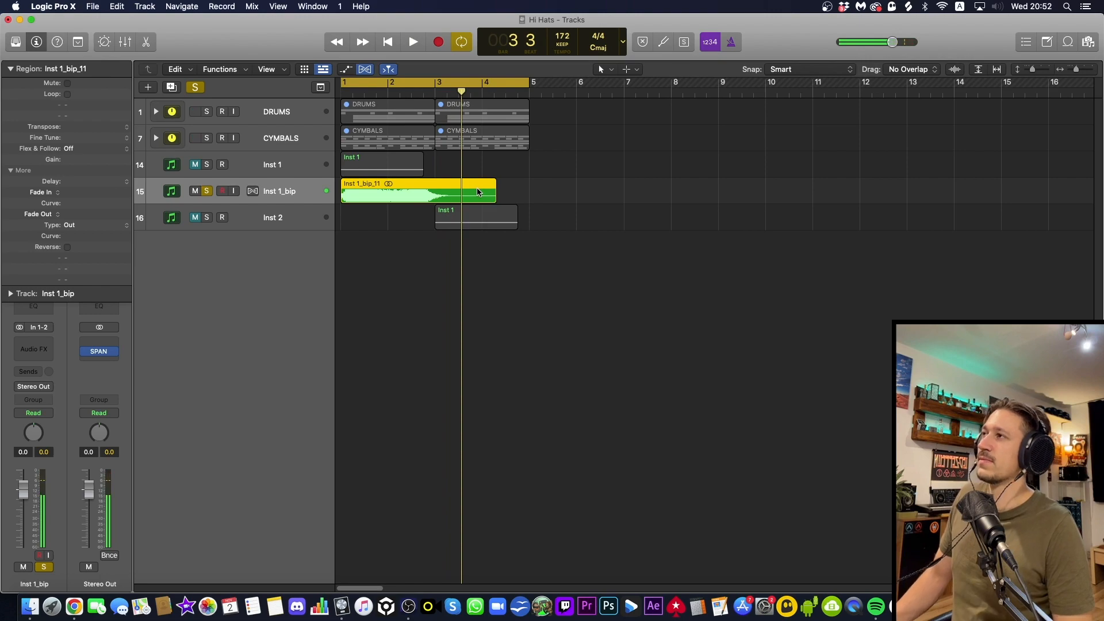
Solo Inst 1 alongside the bounce, bypass its kHs Convolver and select the Inst 1_bip track
left_click(208, 165)
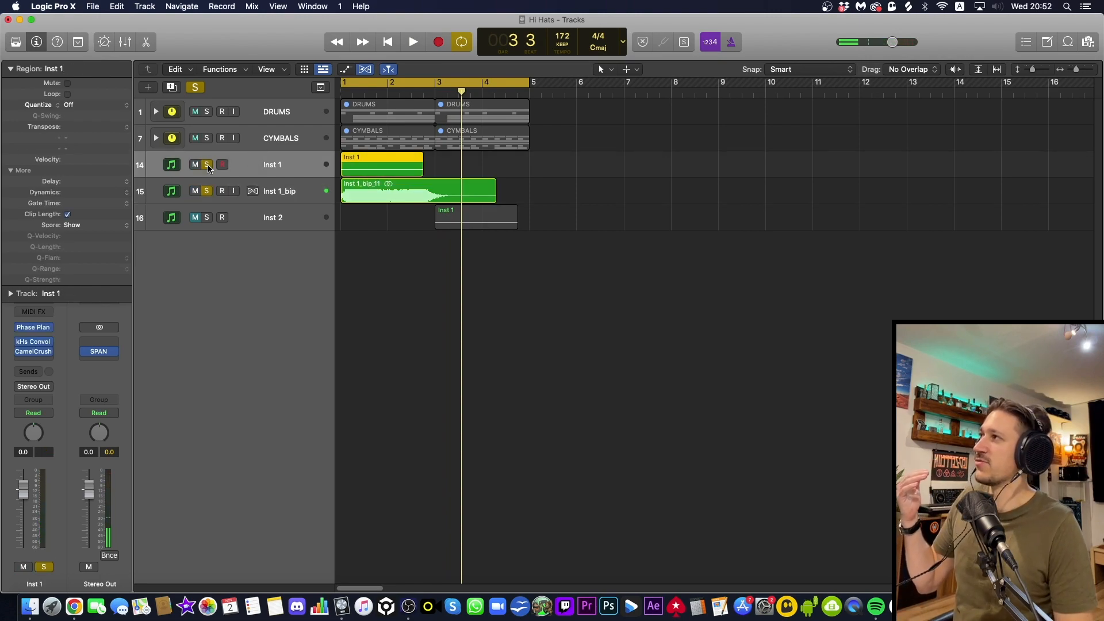
left_click(20, 343)
left_click(505, 255)
left_click(292, 190)
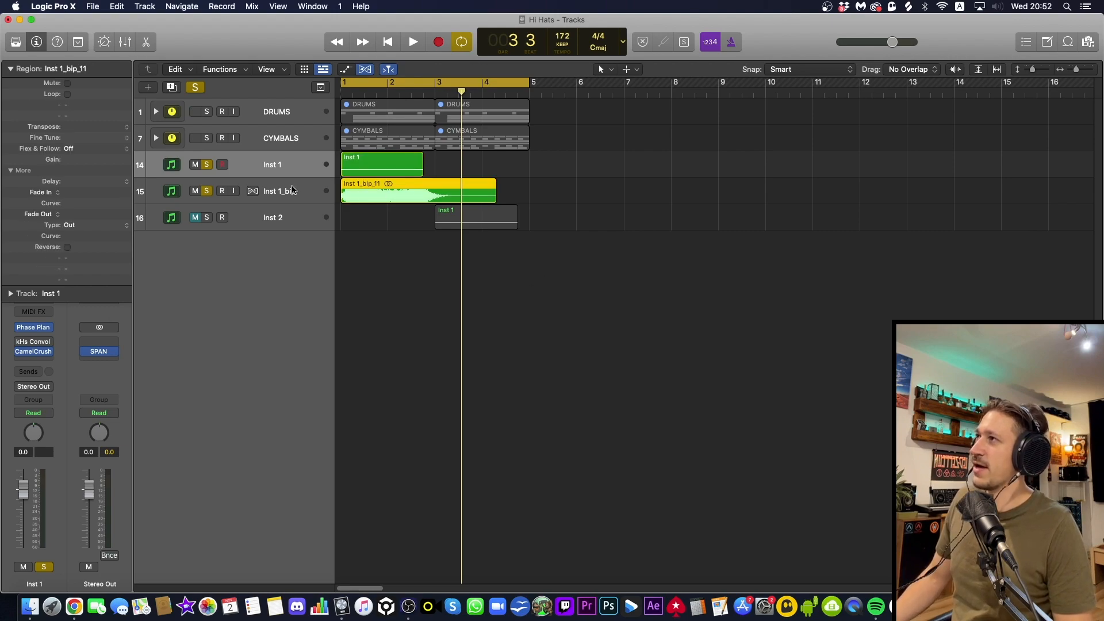
left_click(308, 193)
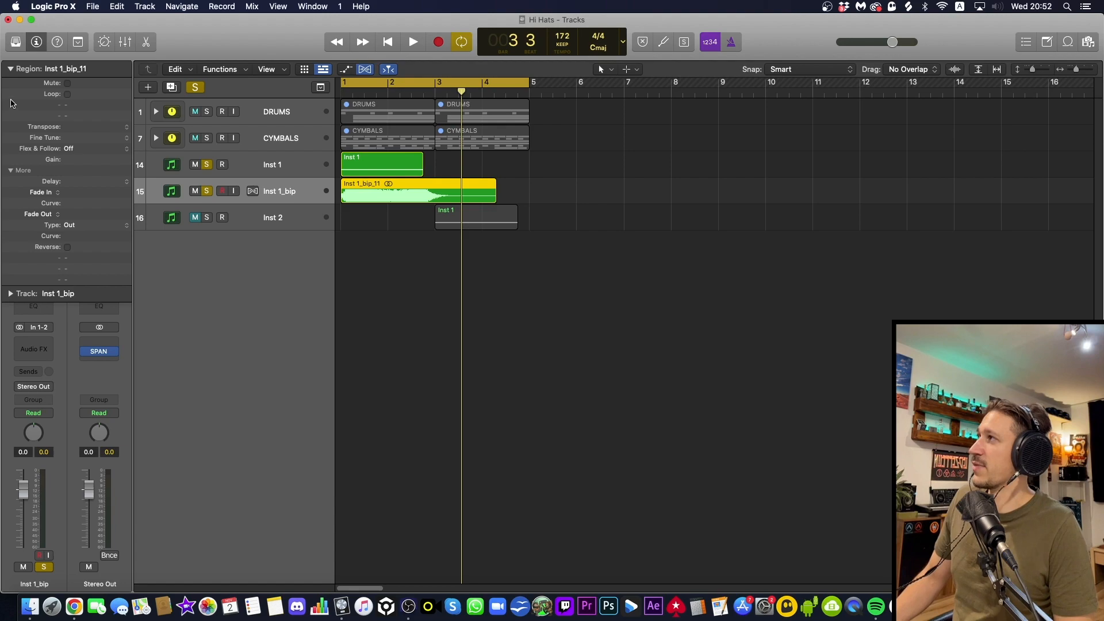
Add a Channel EQ to Inst 1_bip and set its low cut to 258 Hz at 36 dB/Oct while listening to both layers
left_click(8, 70)
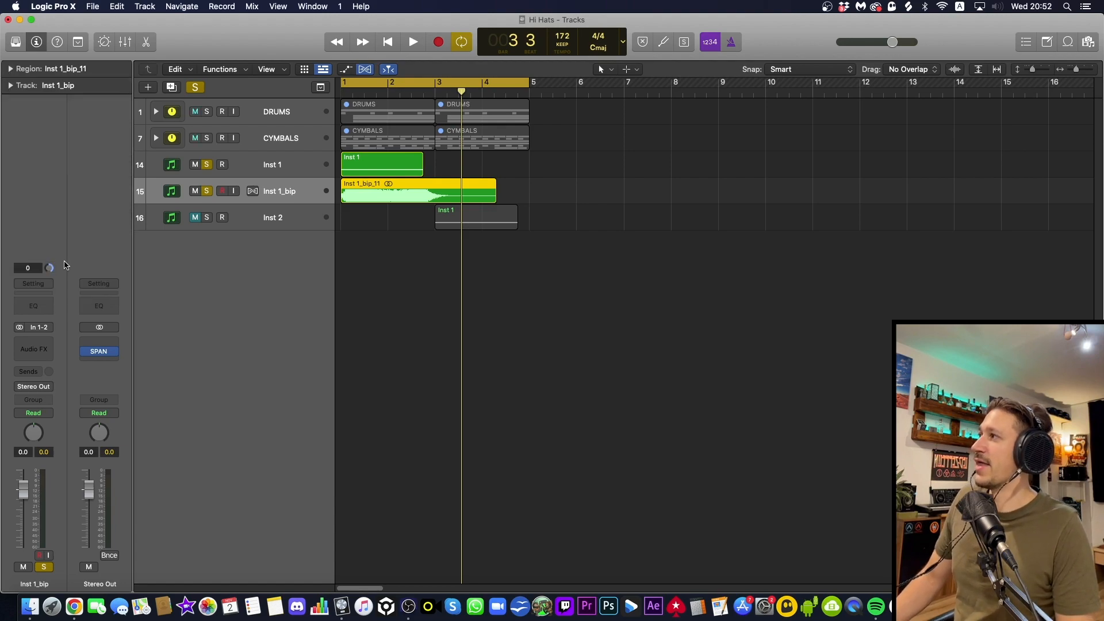
left_click(38, 315)
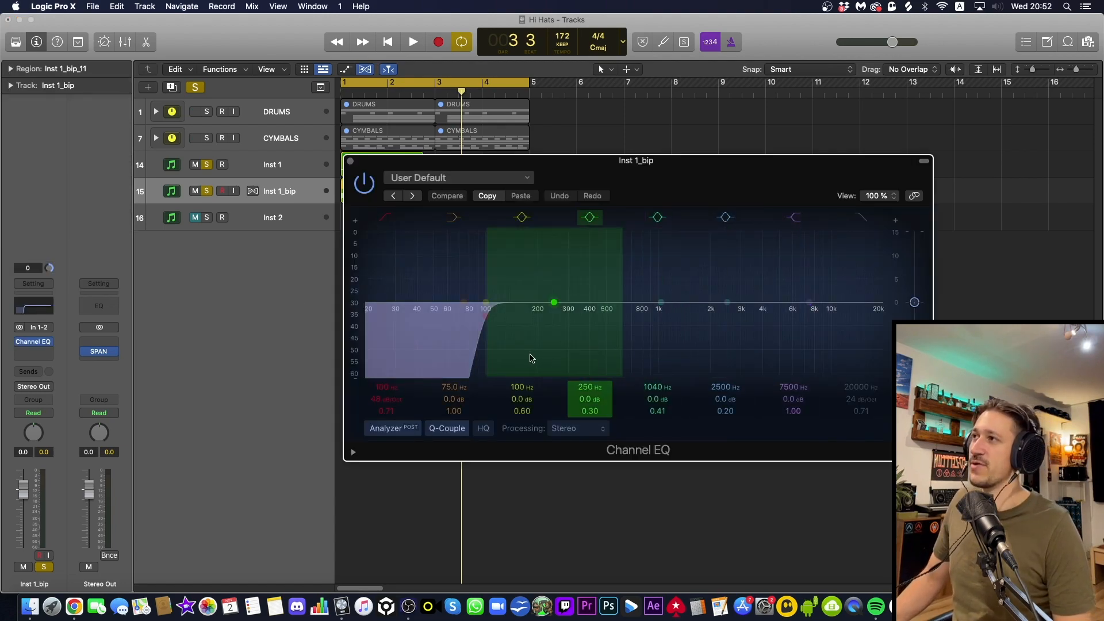
left_click_drag(524, 361, 572, 352)
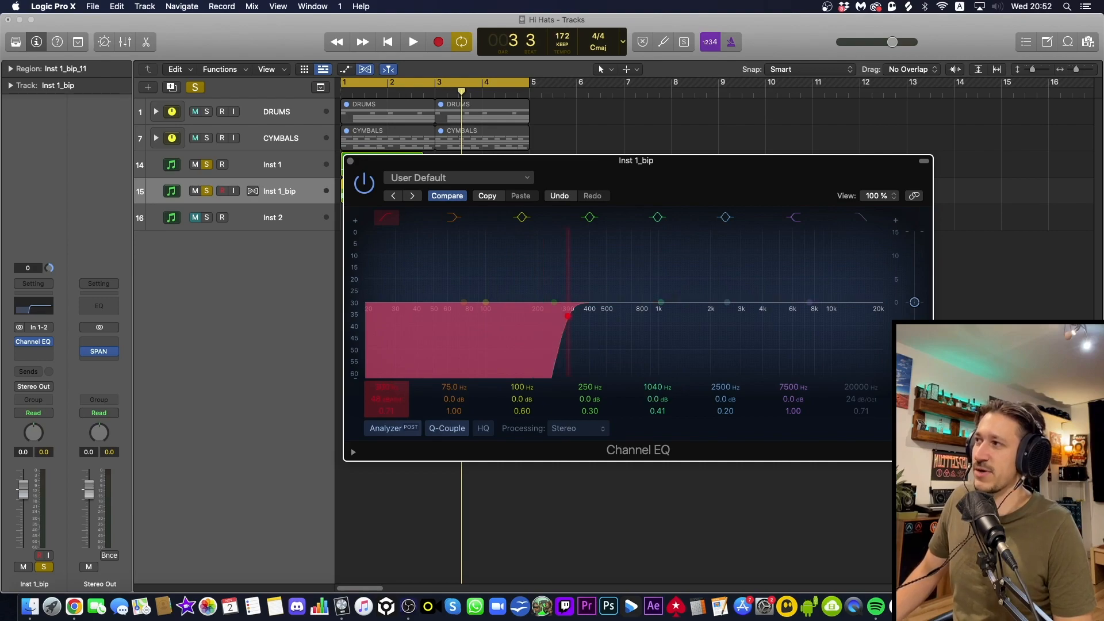
key("space")
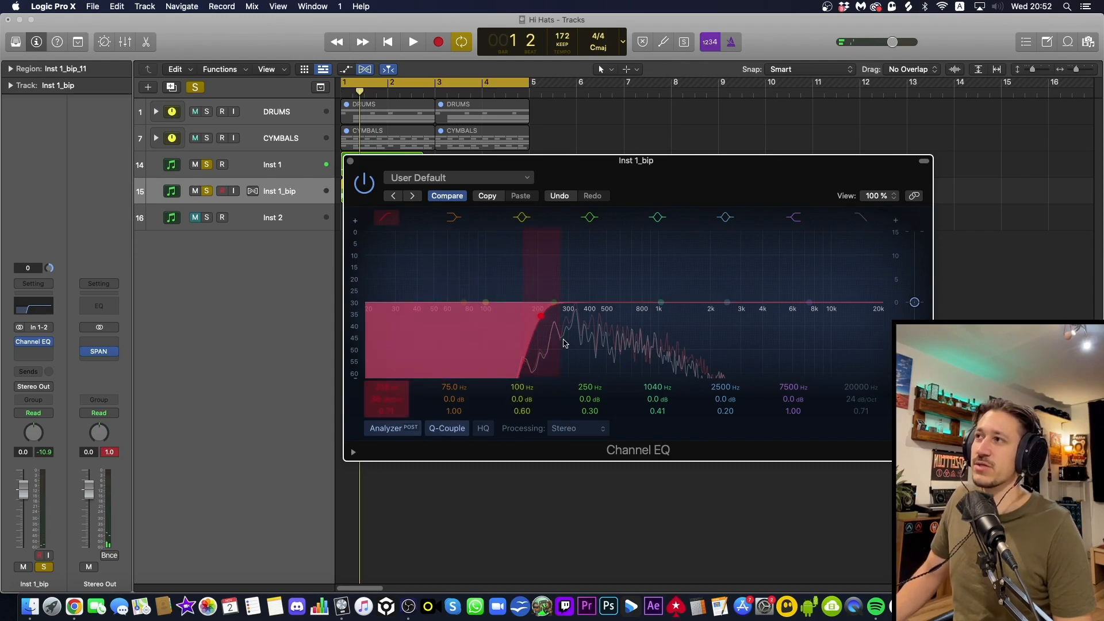
mouse_move(572, 343)
left_mouse_down()
mouse_move(597, 340)
mouse_move(557, 342)
mouse_move(574, 339)
left_mouse_up()
key("space")
key("space")
key("space")
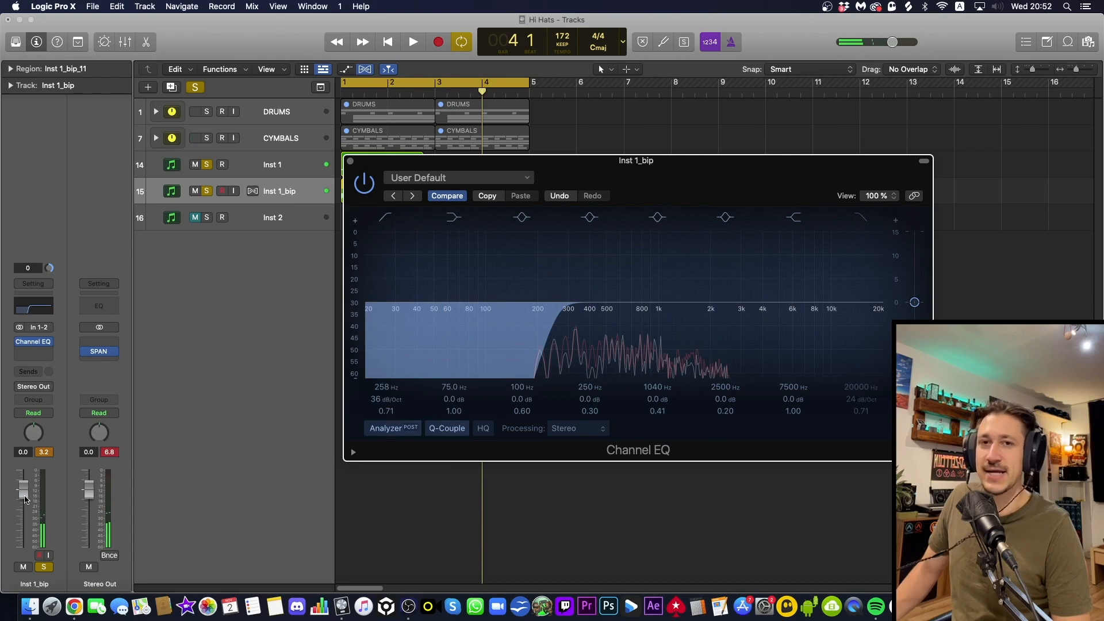
Lower the Inst 1_bip volume to -4.9 dB and compare the bass with and without the reverb layer
left_click_drag(23, 499, 23, 498)
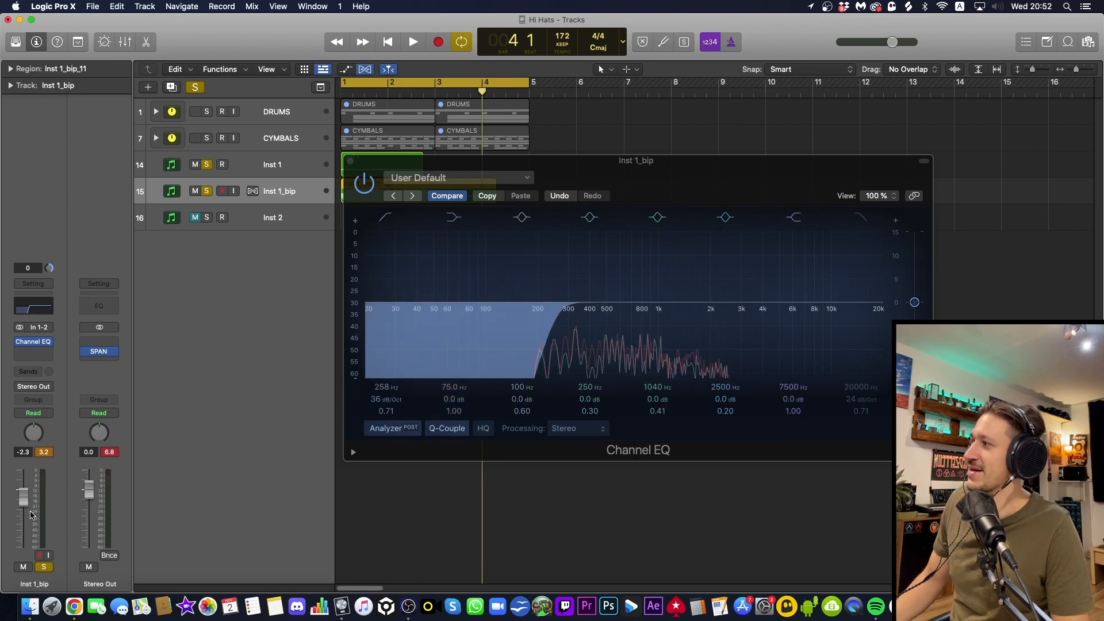
key("space")
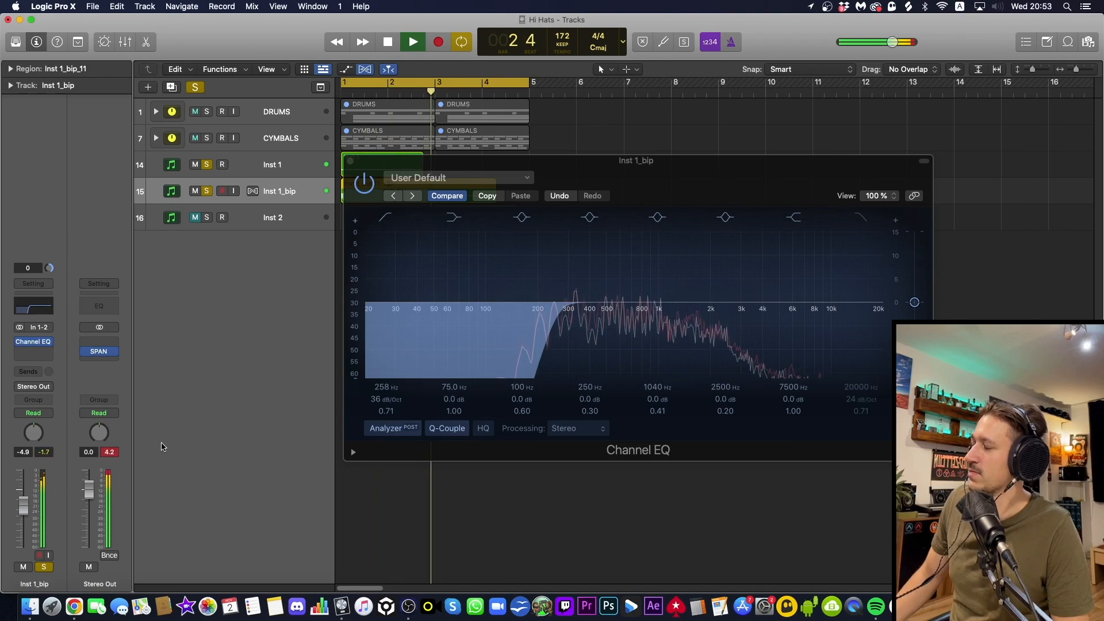
key("space")
left_click(195, 191)
key("space")
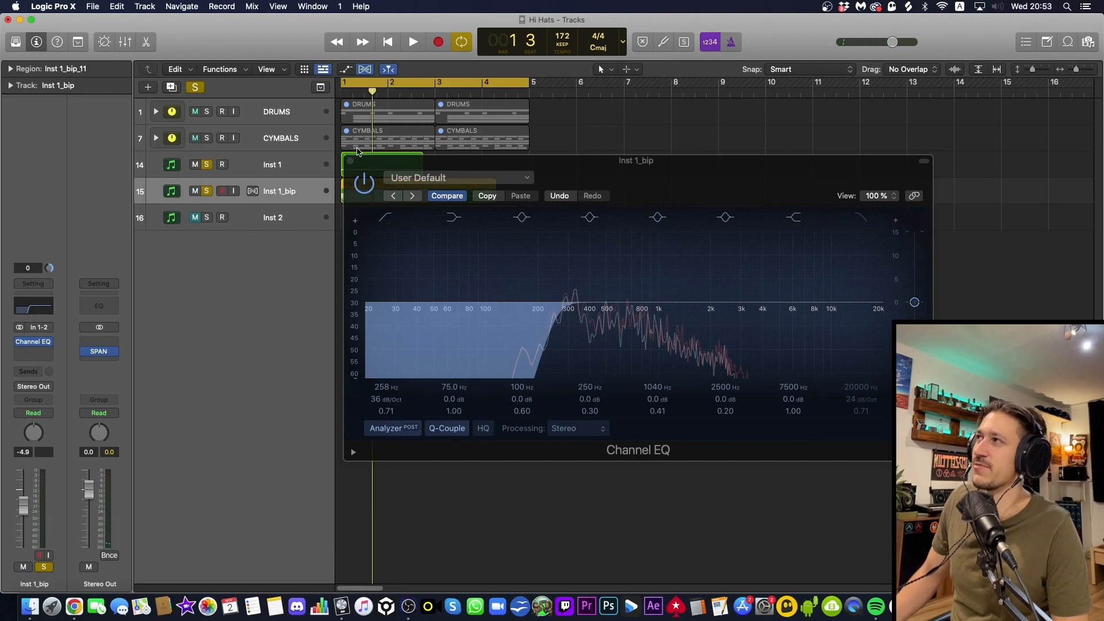
Close the Channel EQ and play the dry bass together with the bounced reverb layer
left_click(352, 162)
key("space")
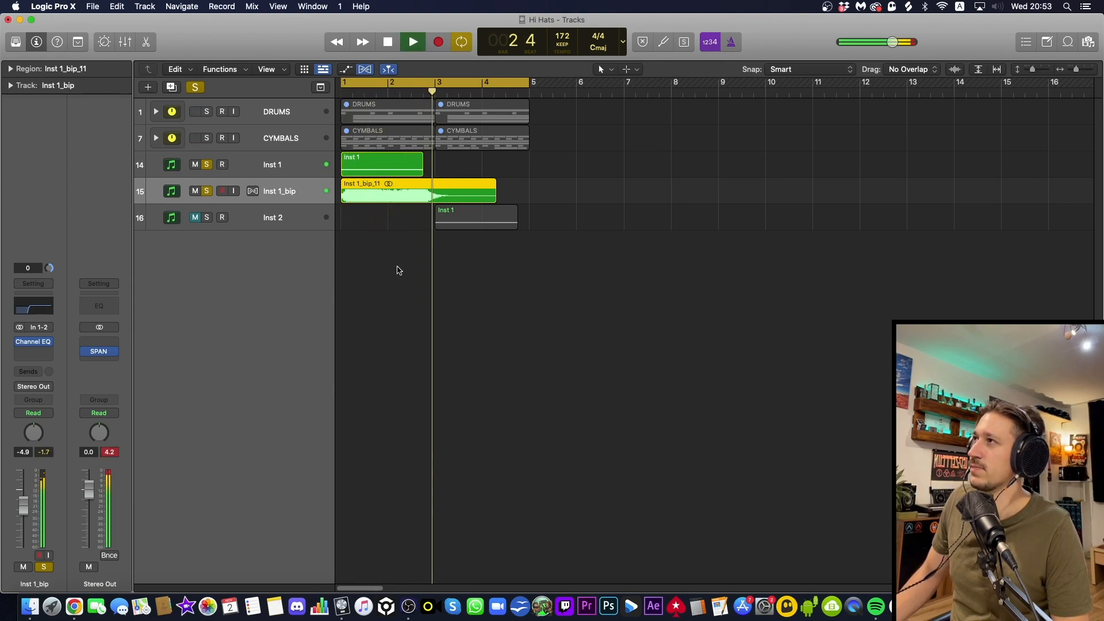
left_click(410, 244)
key("space")
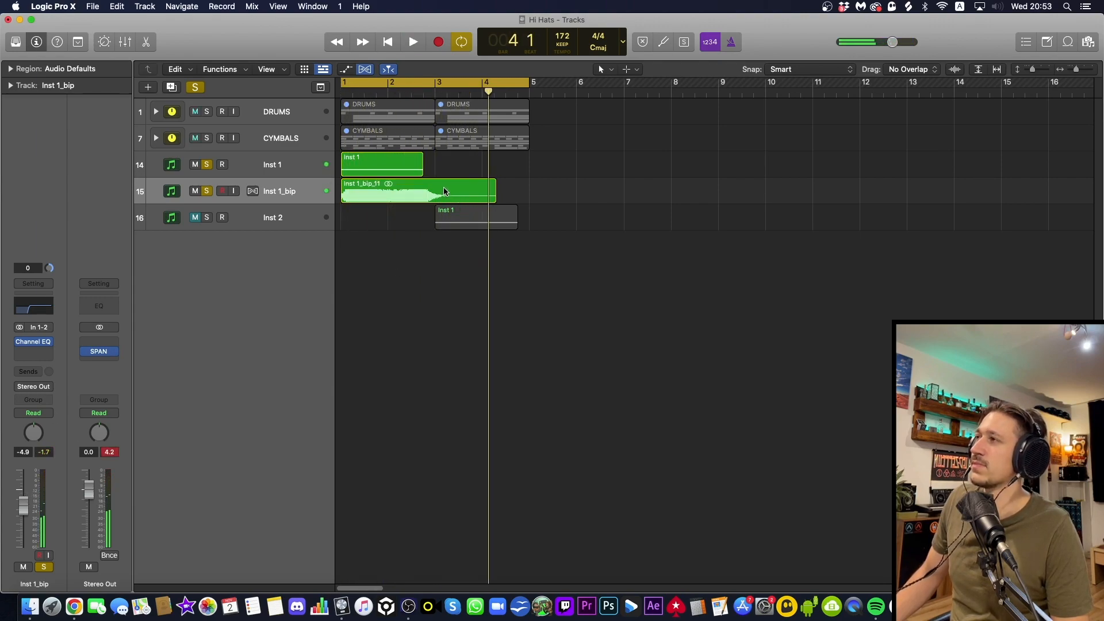
Delete the part of the bounced Inst 1_bip region after bar 3
left_click(438, 187, "super")
left_click_drag(437, 187, 515, 180)
key("Delete")
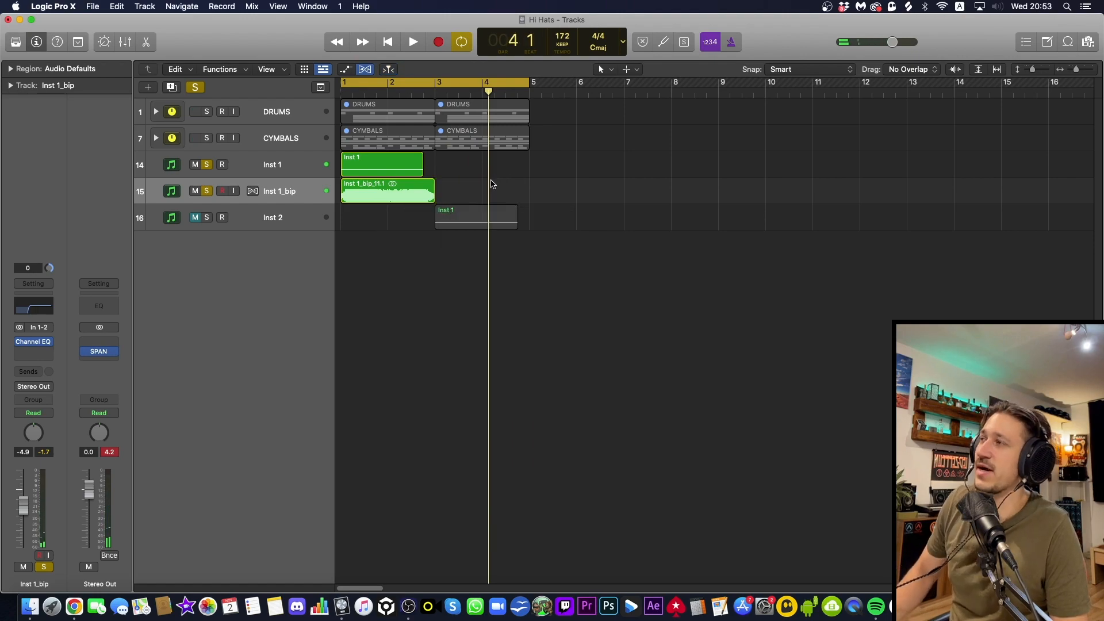
Add a short fade-out to the end of the bounced Inst 1_bip region with the Fade tool, audition it and restore the Pointer tool
key("t")
left_click(495, 352)
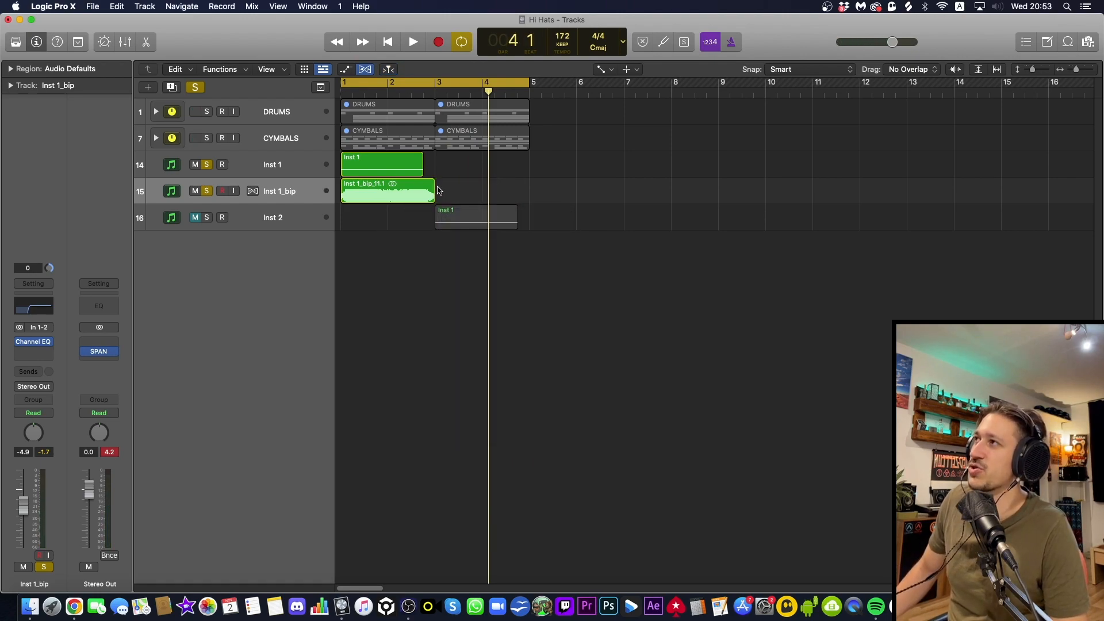
left_click_drag(426, 187, 461, 184)
key("super+Right")
key("super+Right")
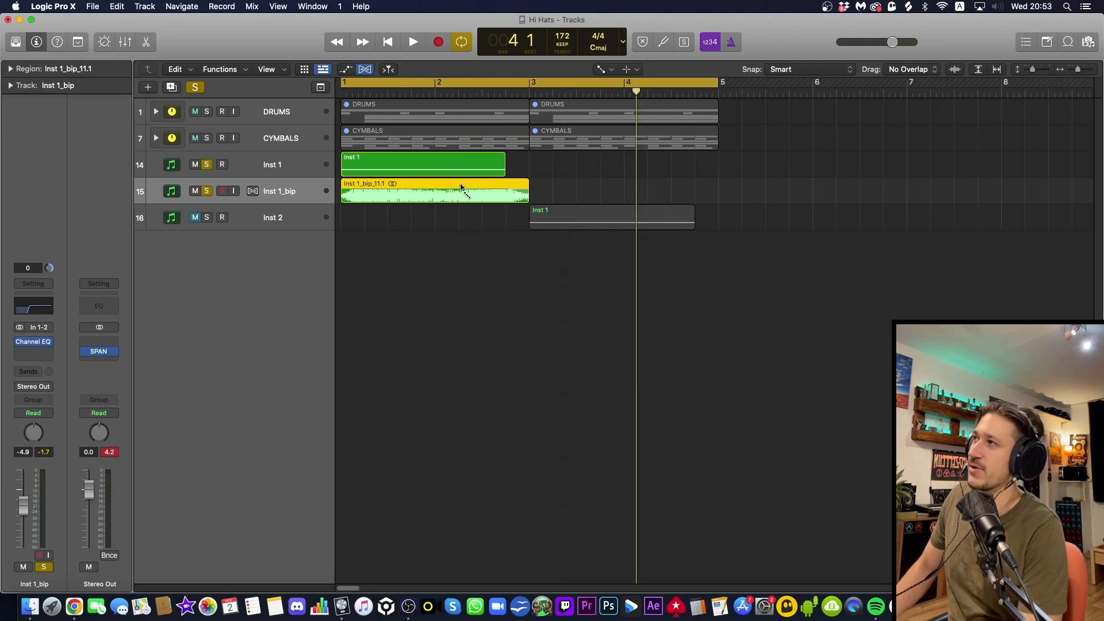
key("space")
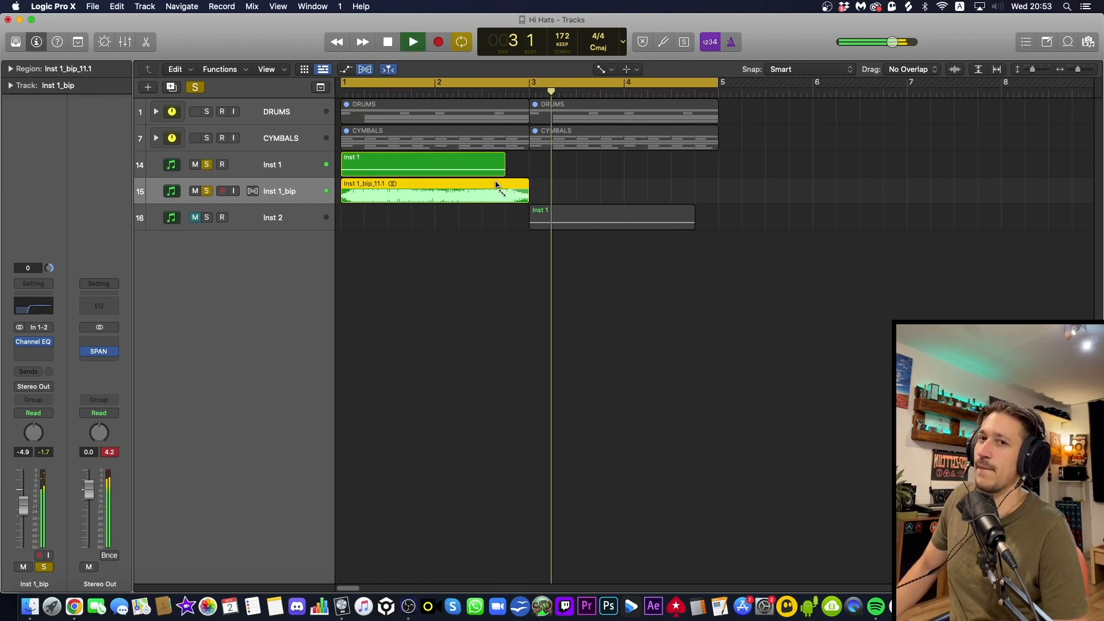
key("space")
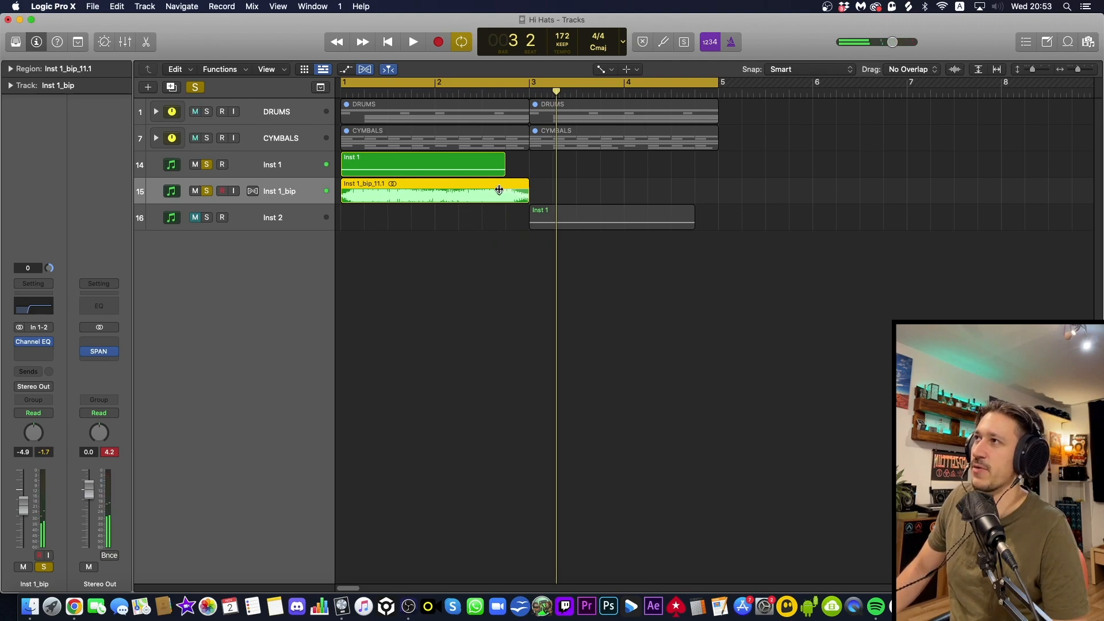
key("t")
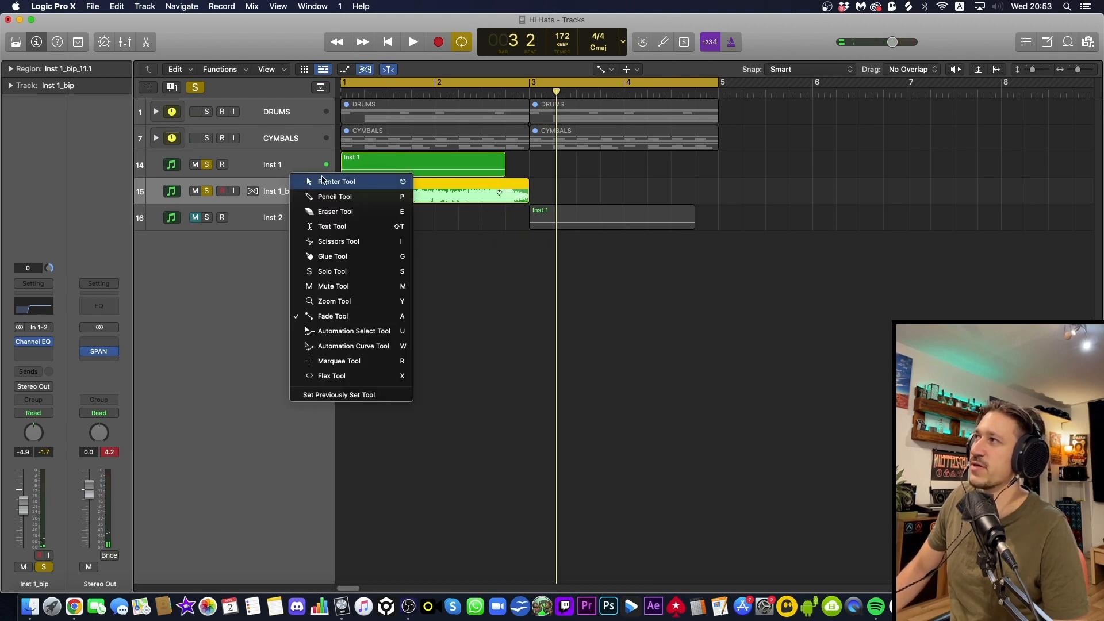
left_click(325, 181)
Clear the bass solos, unmute Inst 1 and play both bass layers together with the drums and cymbals
left_click(209, 189)
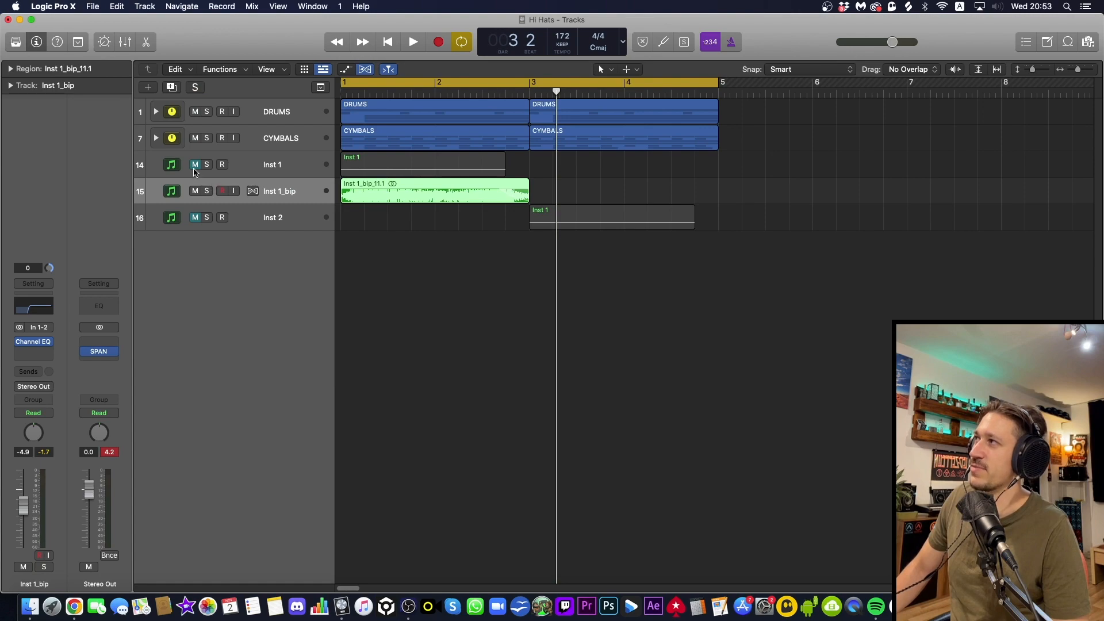
left_click(195, 166)
left_click(406, 236)
key("space")
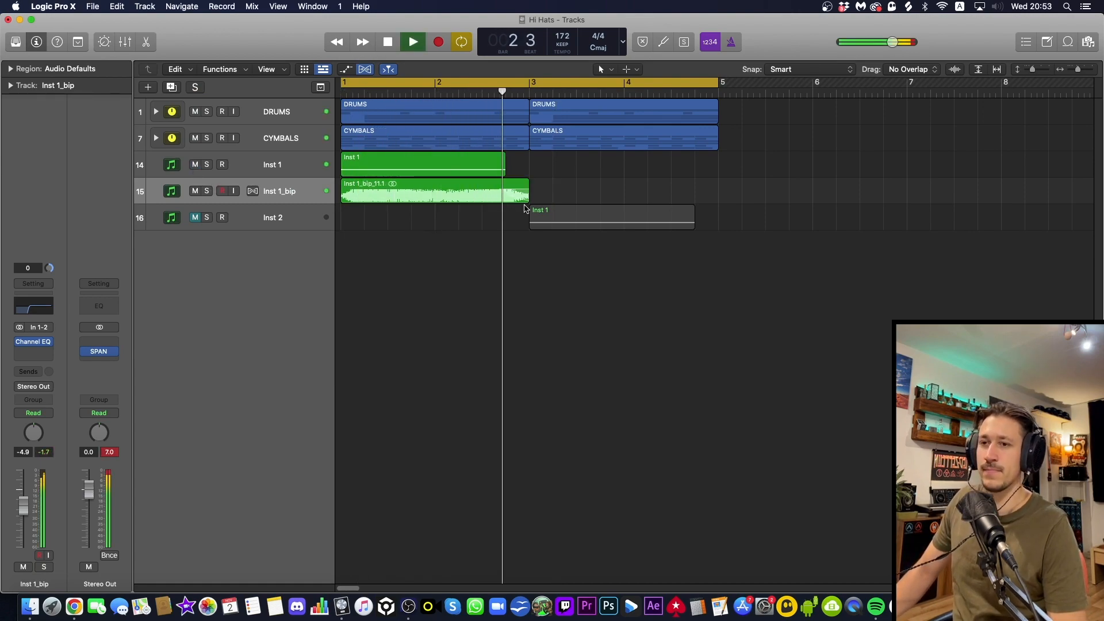
key("space")
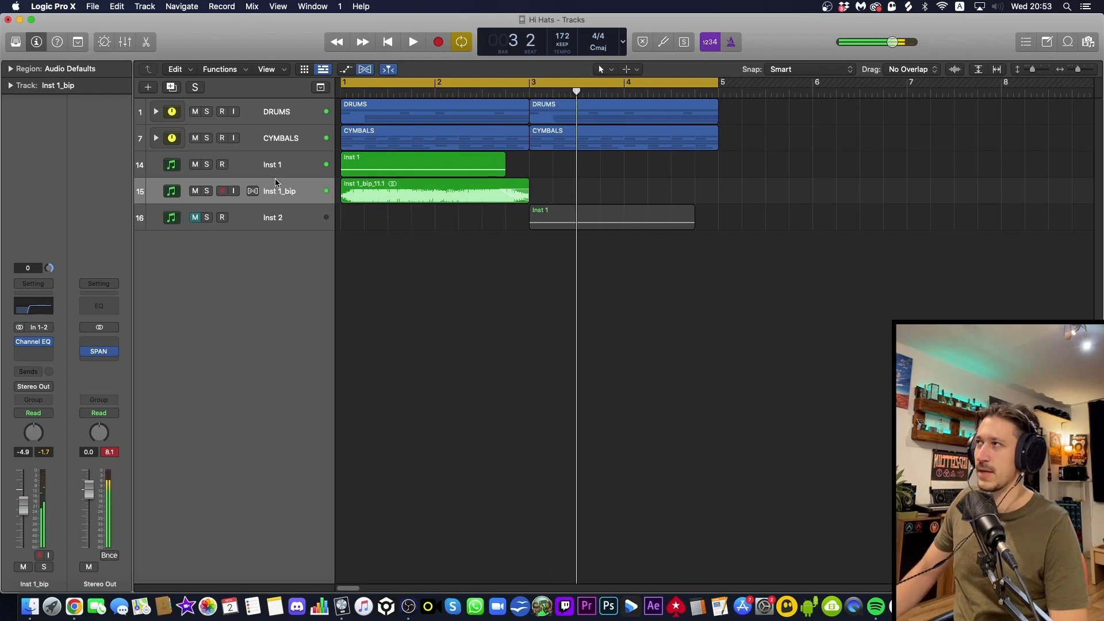
Compare the full mix with the Inst 1_bip reverb layer muted and unmuted, leaving that track unmuted and selected
left_click(196, 193)
key("space")
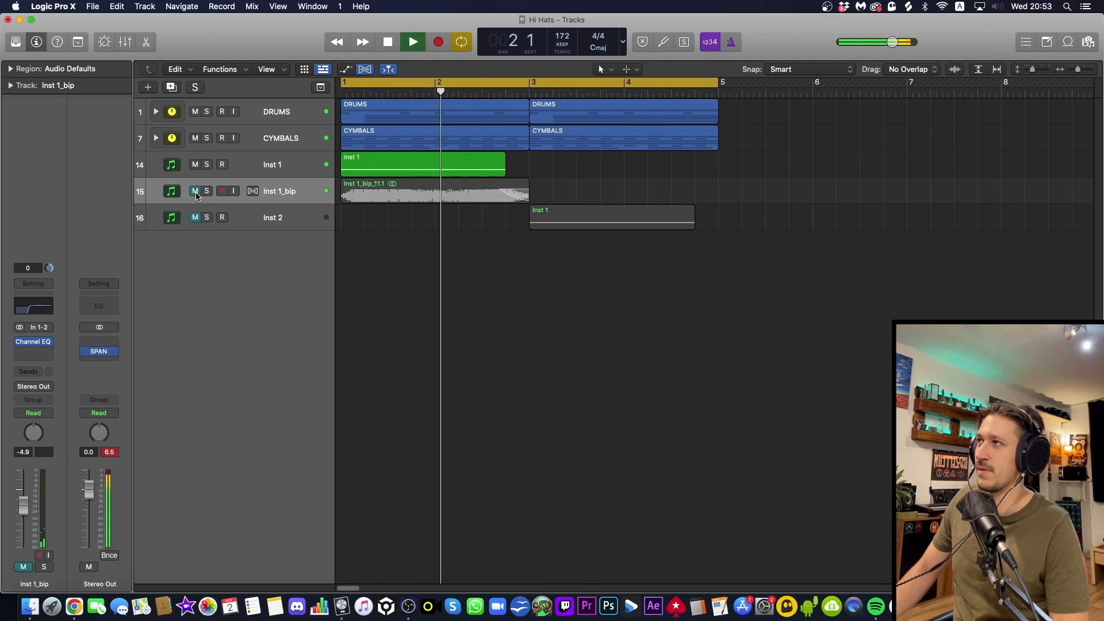
left_click(195, 191)
key("space")
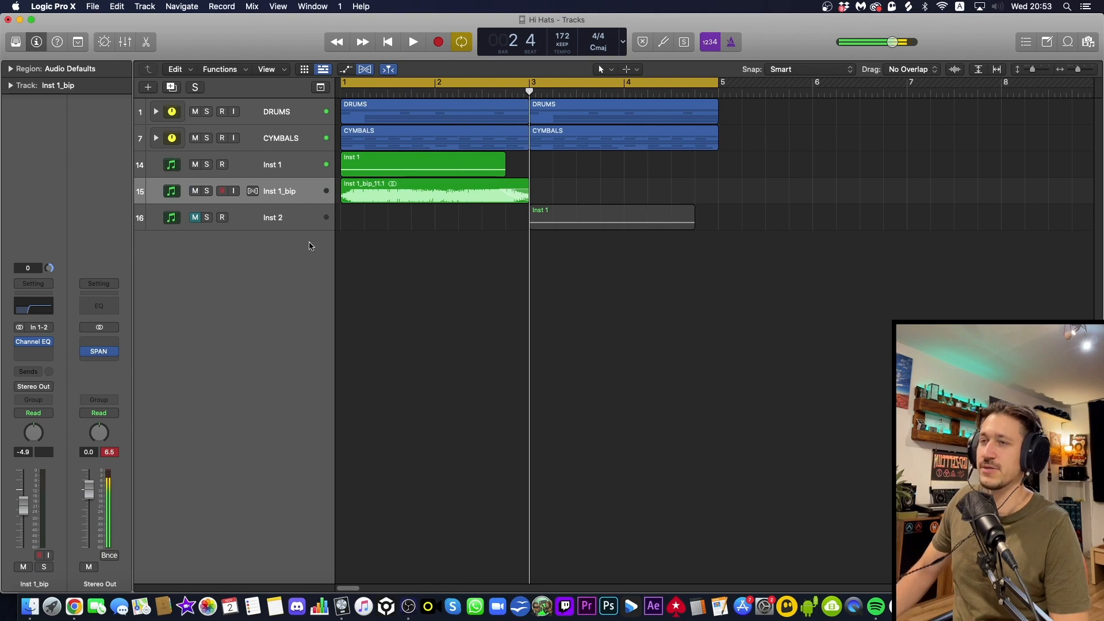
key("space")
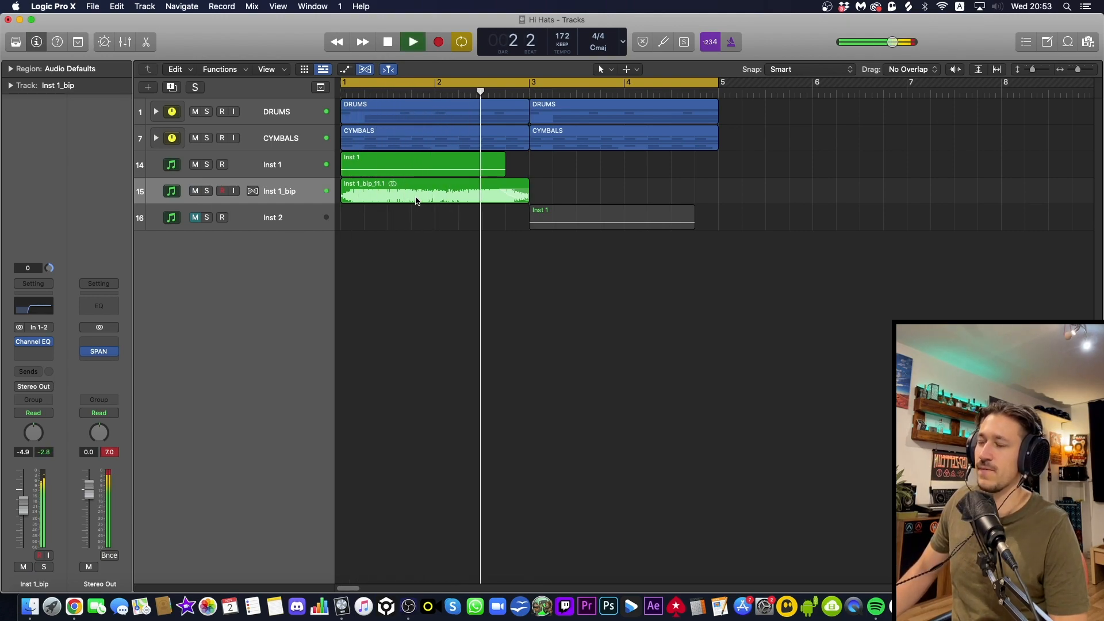
key("space")
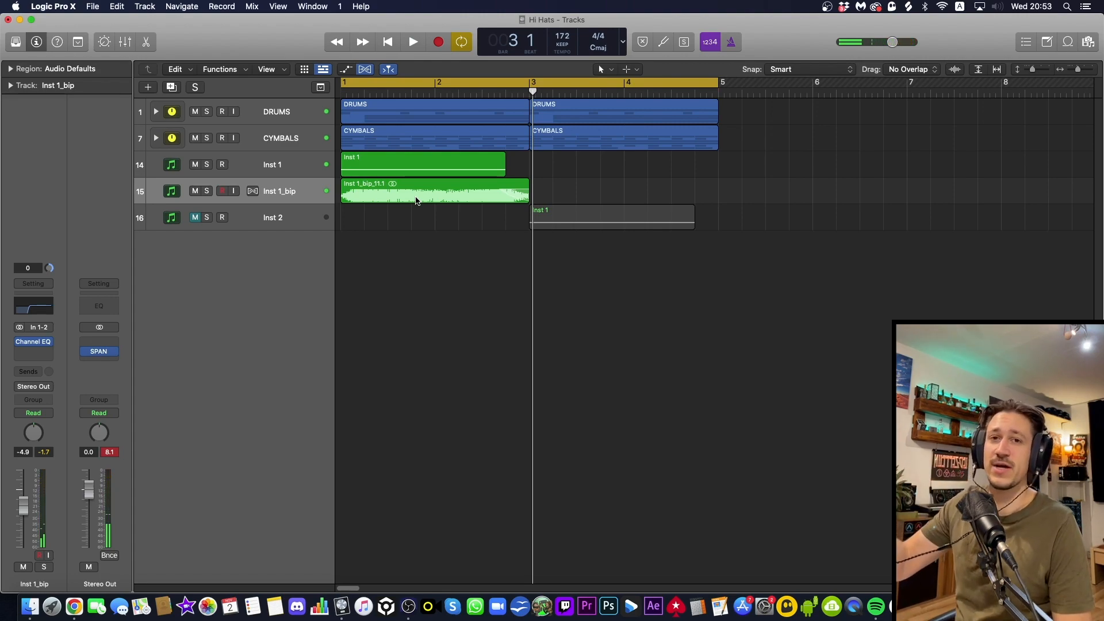
left_click(265, 199)
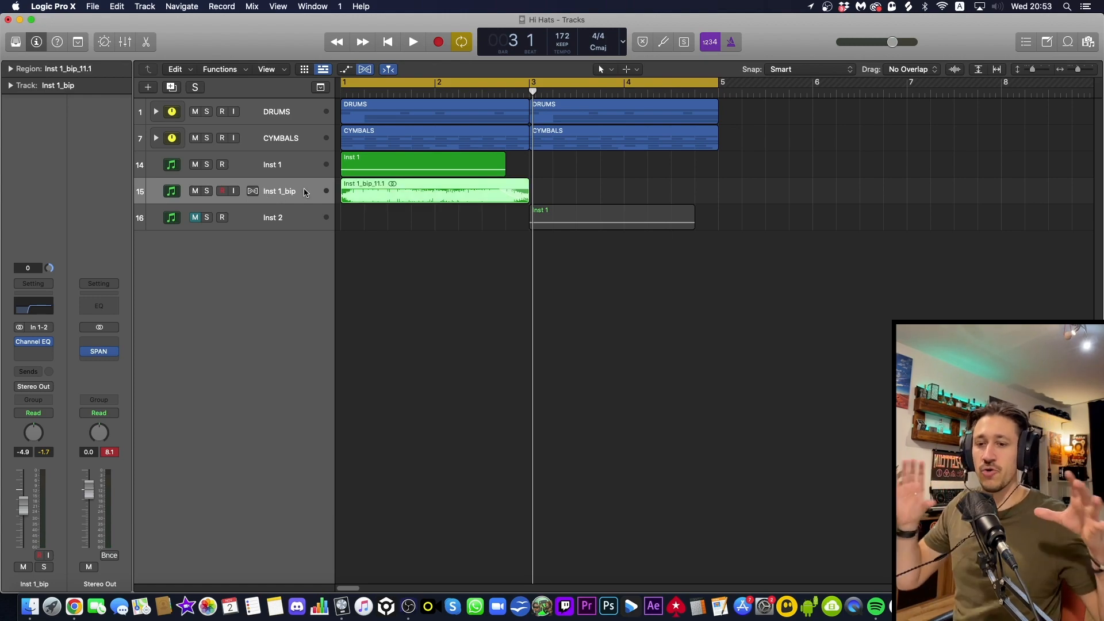
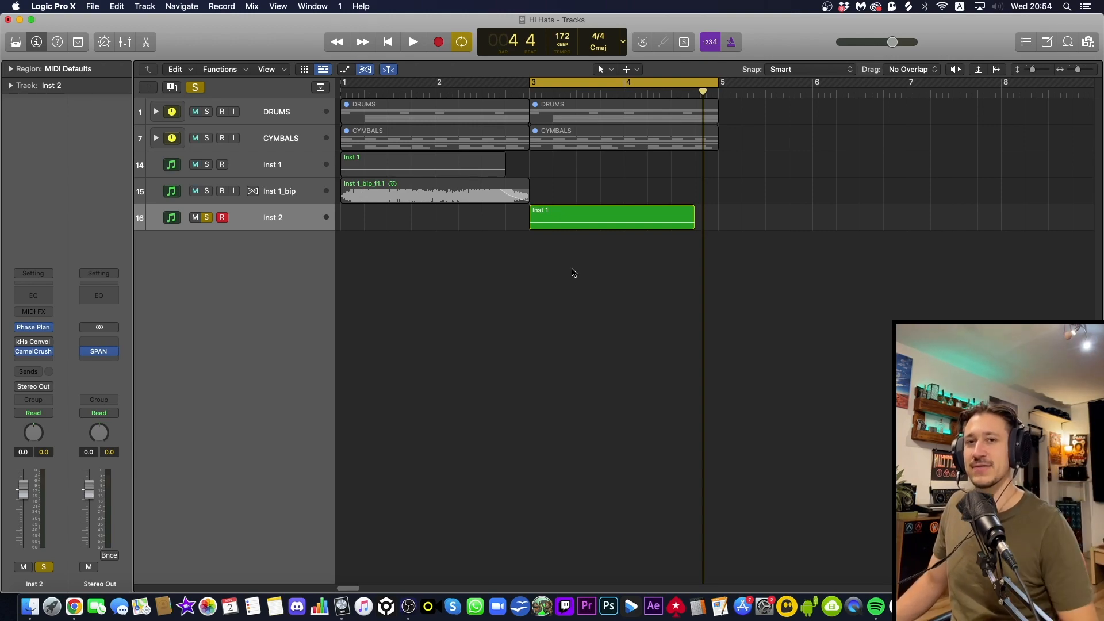
Audition the Inst 2 bass, including through the Convolver's Silver Chamber and Sparkly Ambience impulse responses
key("space")
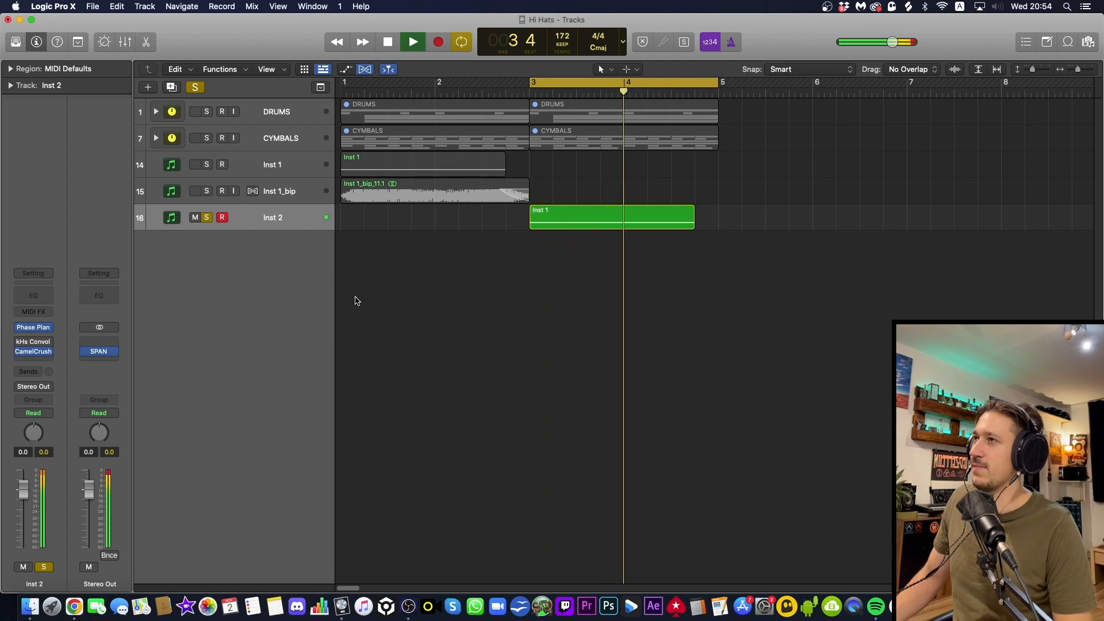
key("space")
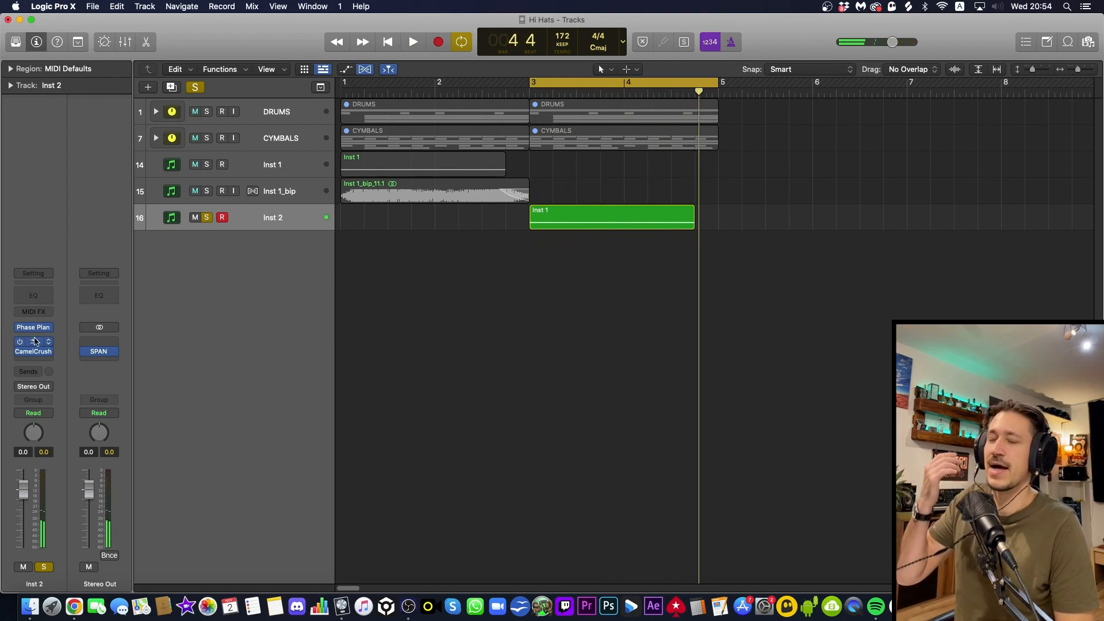
left_click(35, 342)
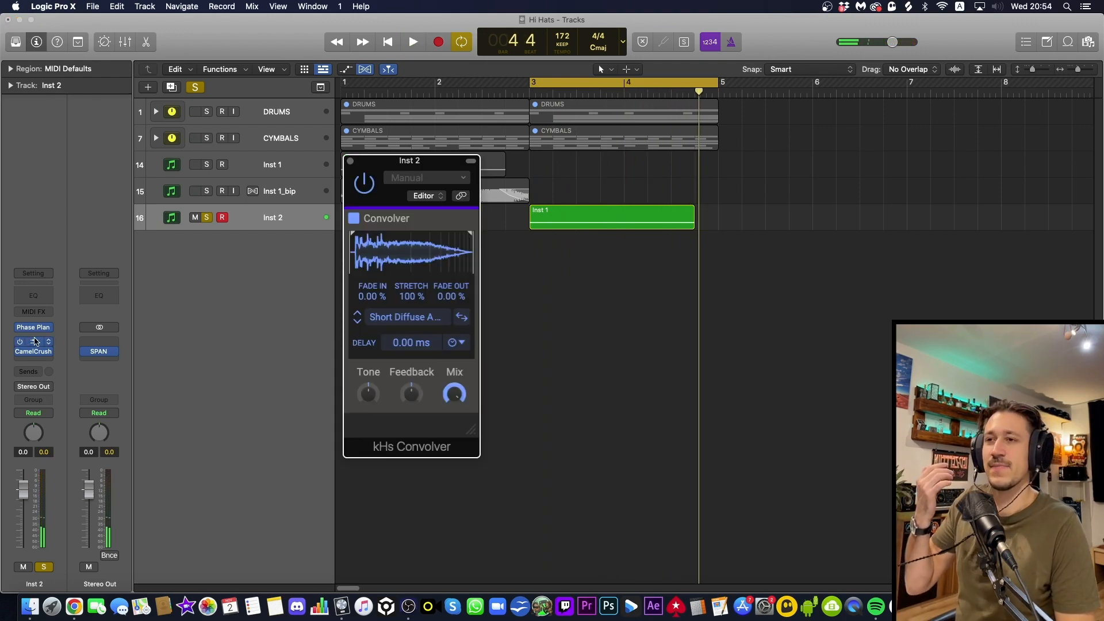
left_click(357, 322)
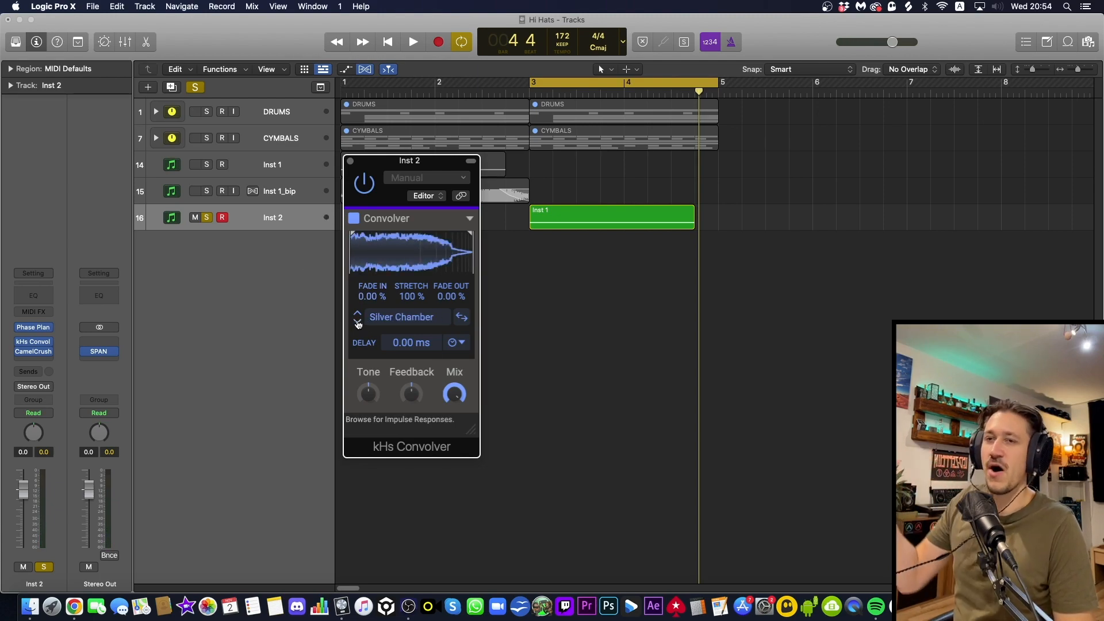
left_click(357, 323)
key("space")
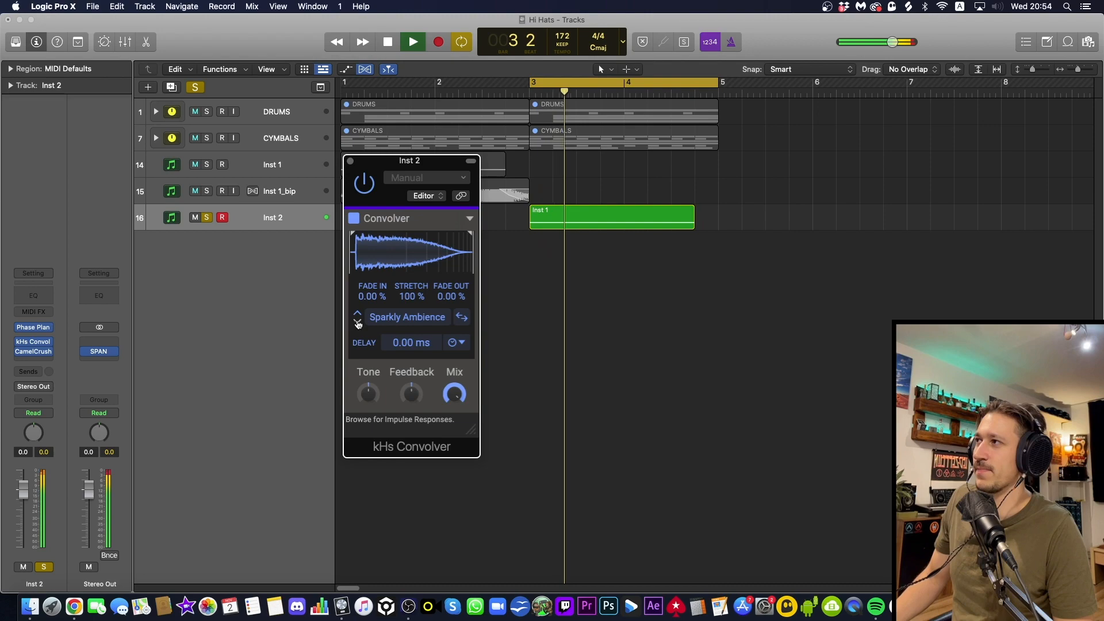
key("space")
Lower the Convolver mix to 55 % and audition the bass through Silver Chamber, Sport Space and Ugly Bright Hall
left_click_drag(454, 394, 455, 402)
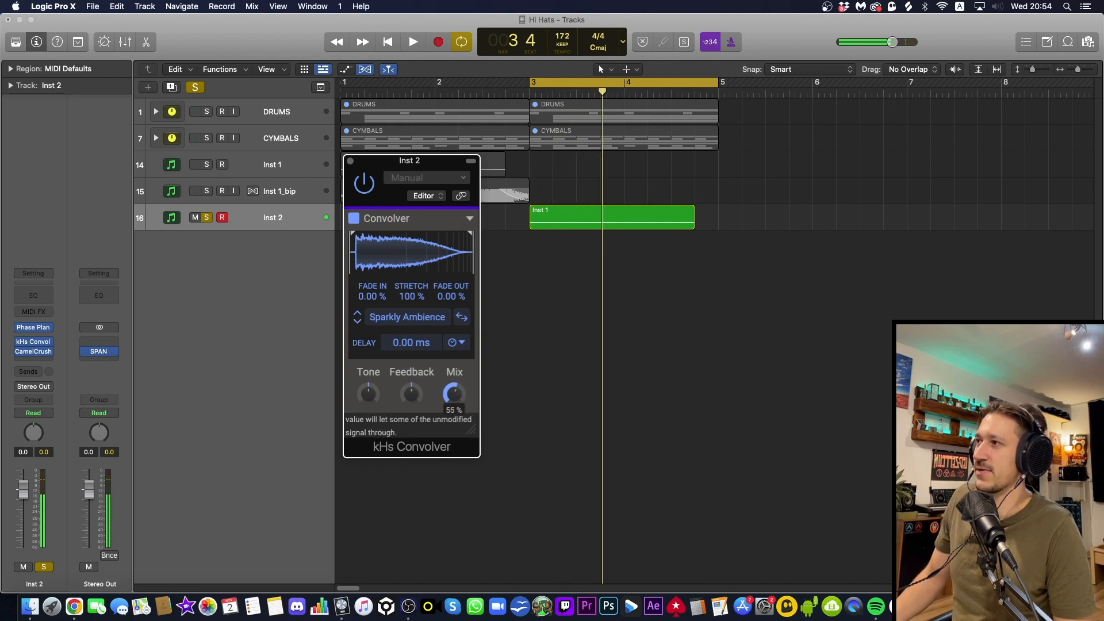
key("space")
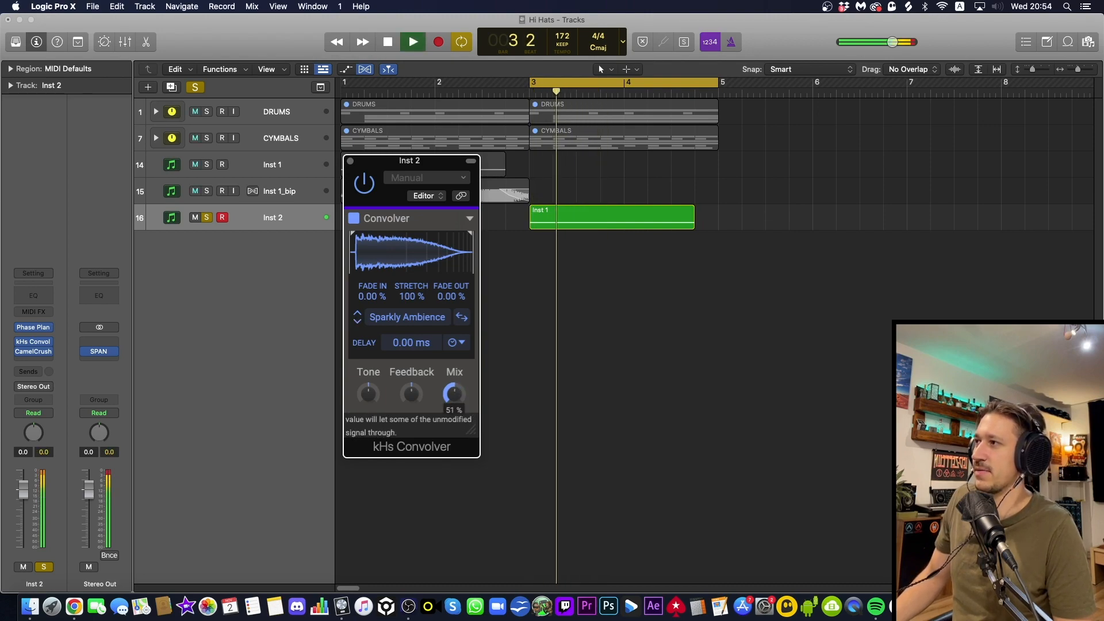
left_click(358, 316)
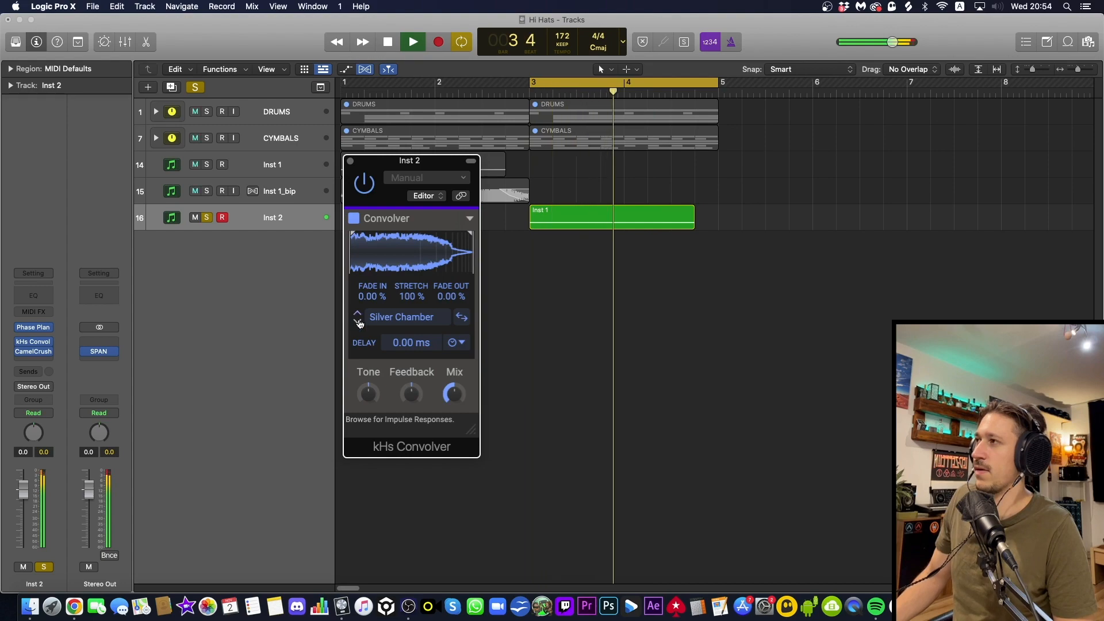
key("space")
left_click(358, 324)
left_click(358, 323)
key("space")
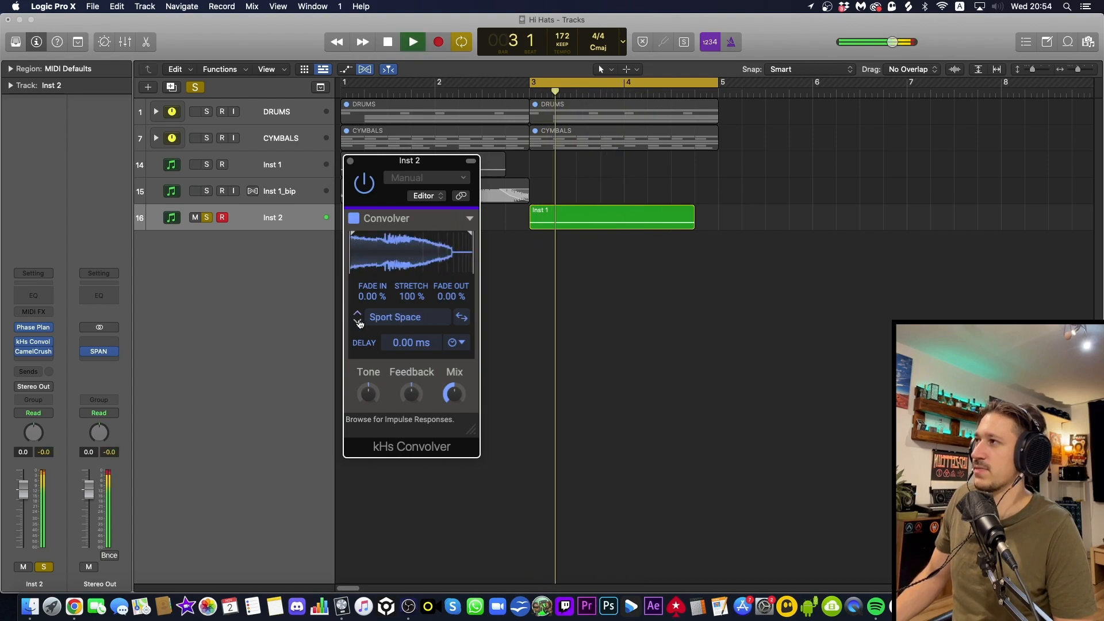
left_click(359, 323)
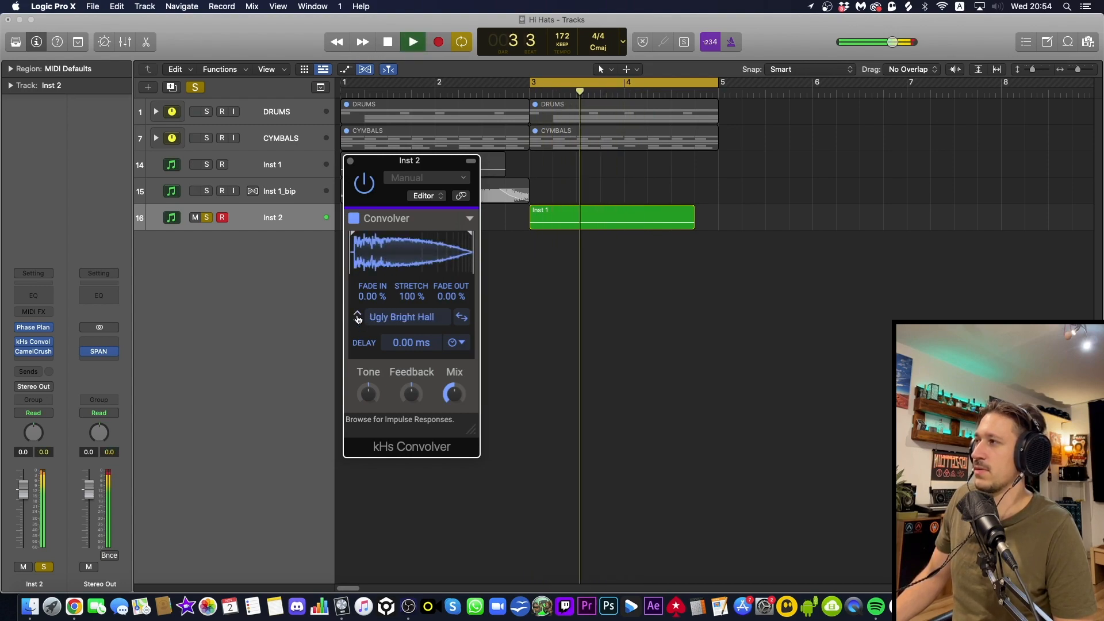
Browse further Convolver impulse responses including Rim Space, settle on the Short Diffuse one and audition the bass with it
key("space")
left_click(358, 322)
left_click(358, 322)
left_click(358, 322)
left_click(359, 322)
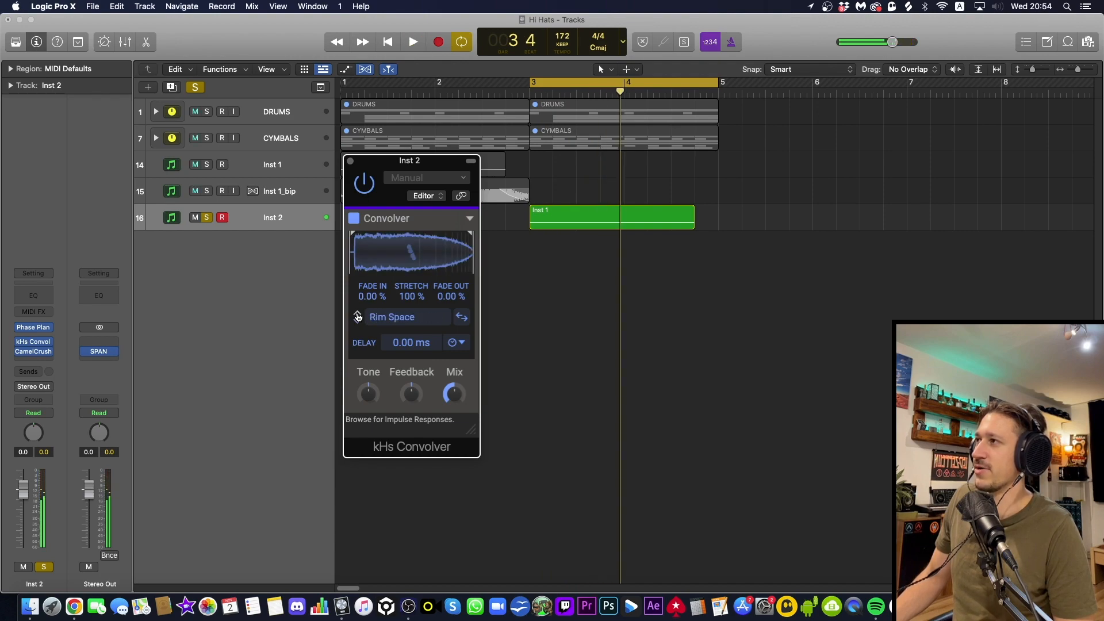
left_click(359, 322)
key("space")
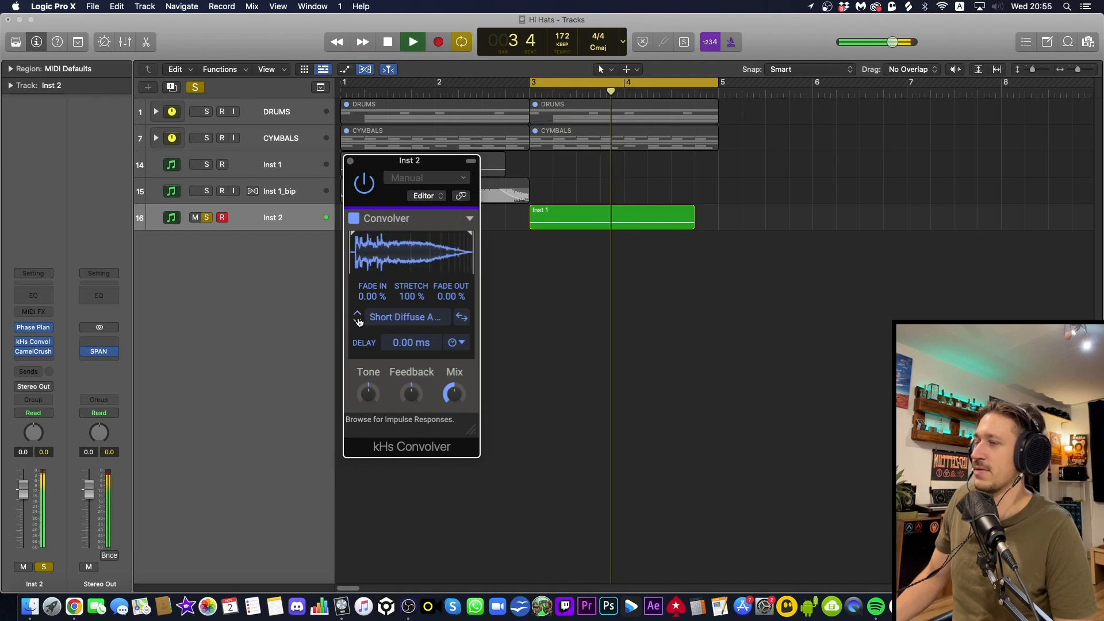
key("space")
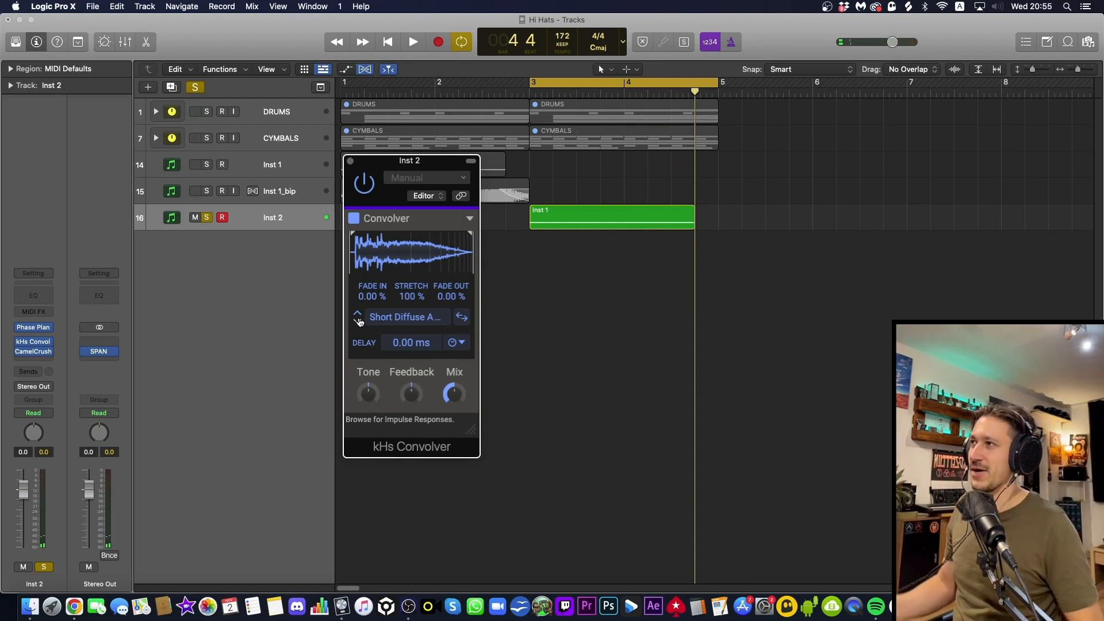
Try the Convolver mix at about 39 % during playback, then return it to fully wet
left_click_drag(455, 394, 454, 397)
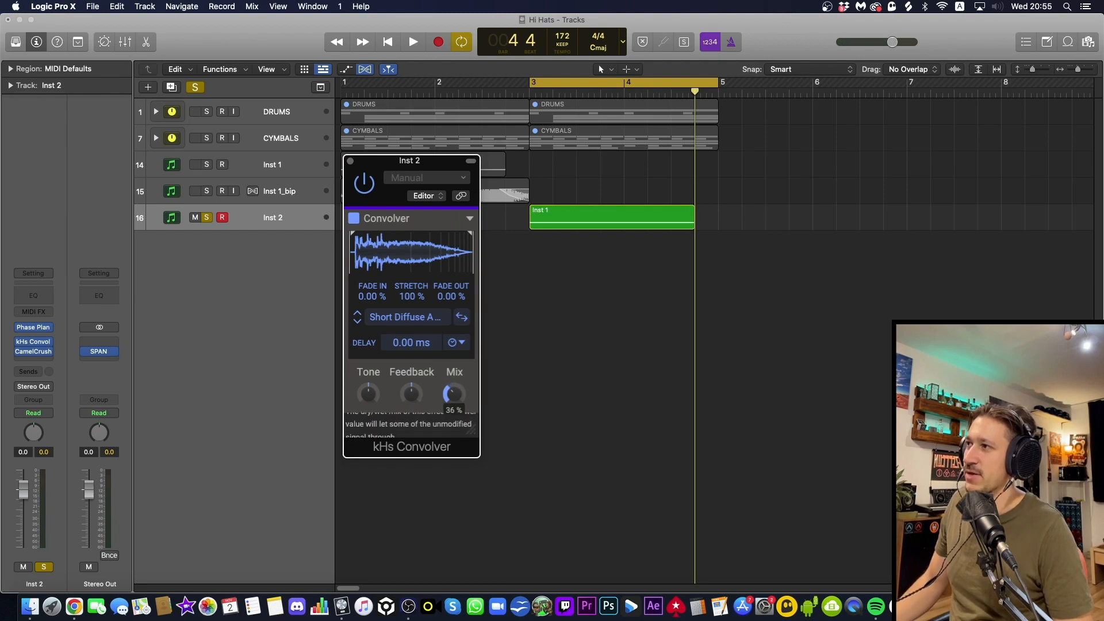
key("space")
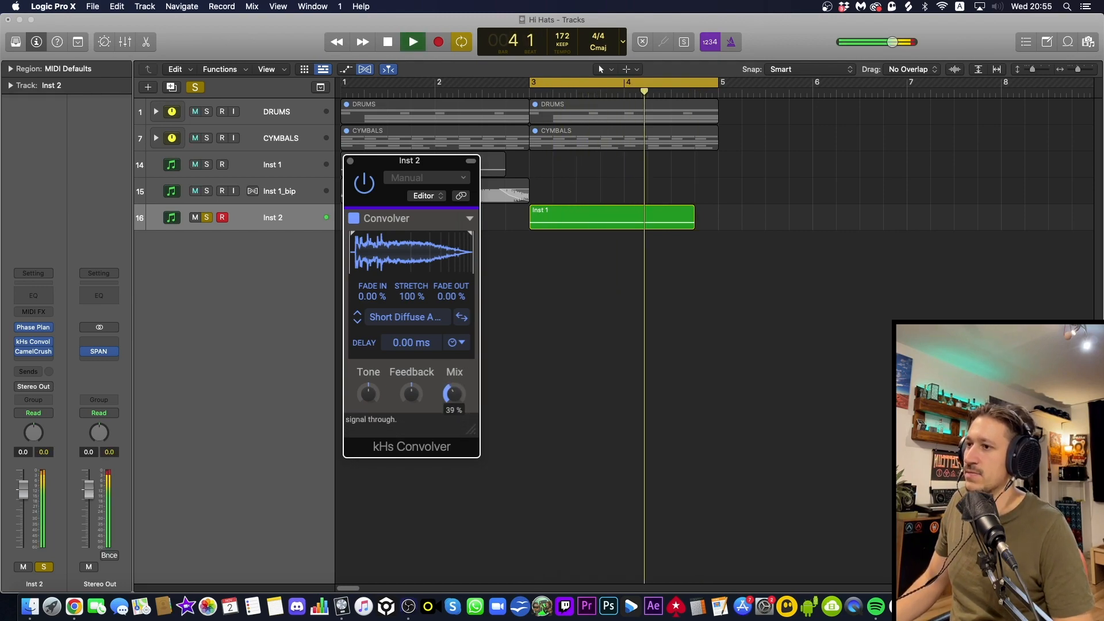
key("space")
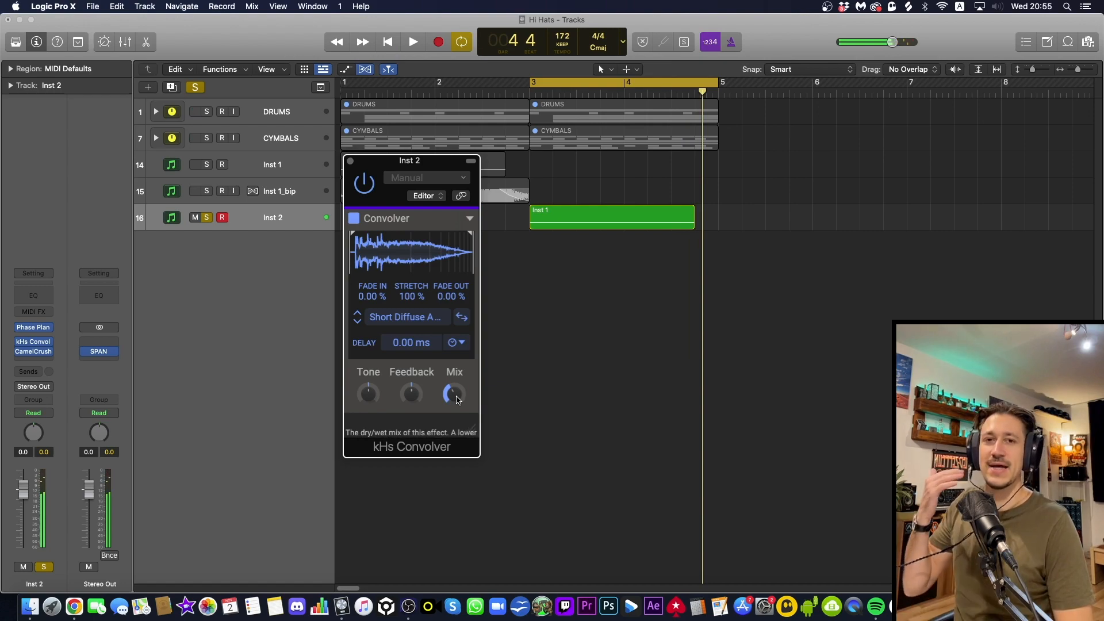
left_click_drag(458, 400, 457, 371)
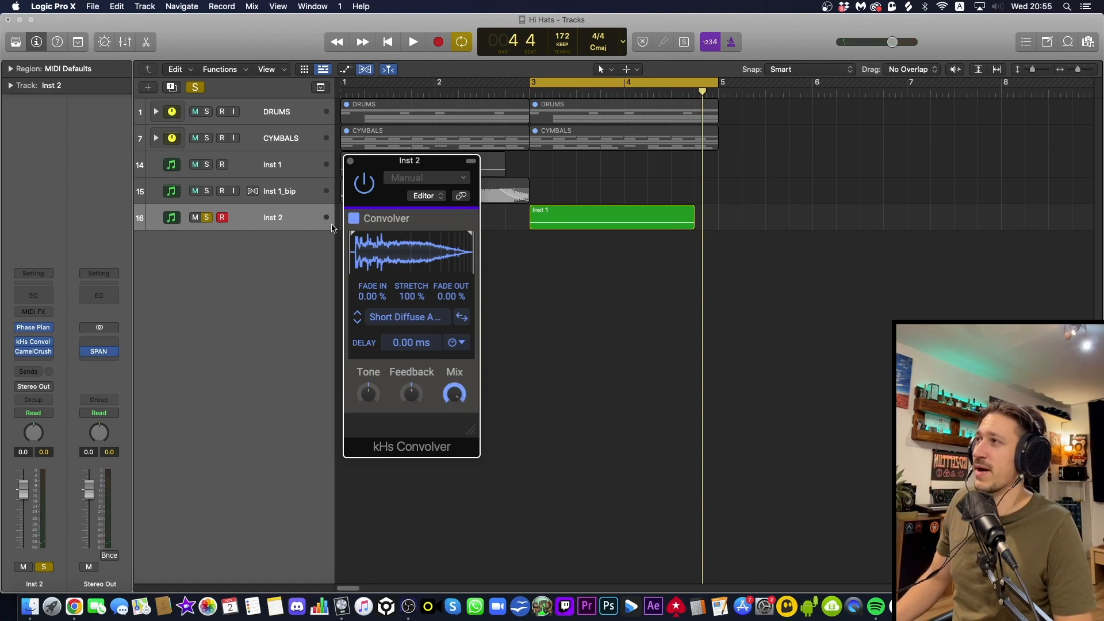
Close the Convolver window and bounce the region on the Inst 2 track in place
left_click(350, 161)
left_click(574, 208)
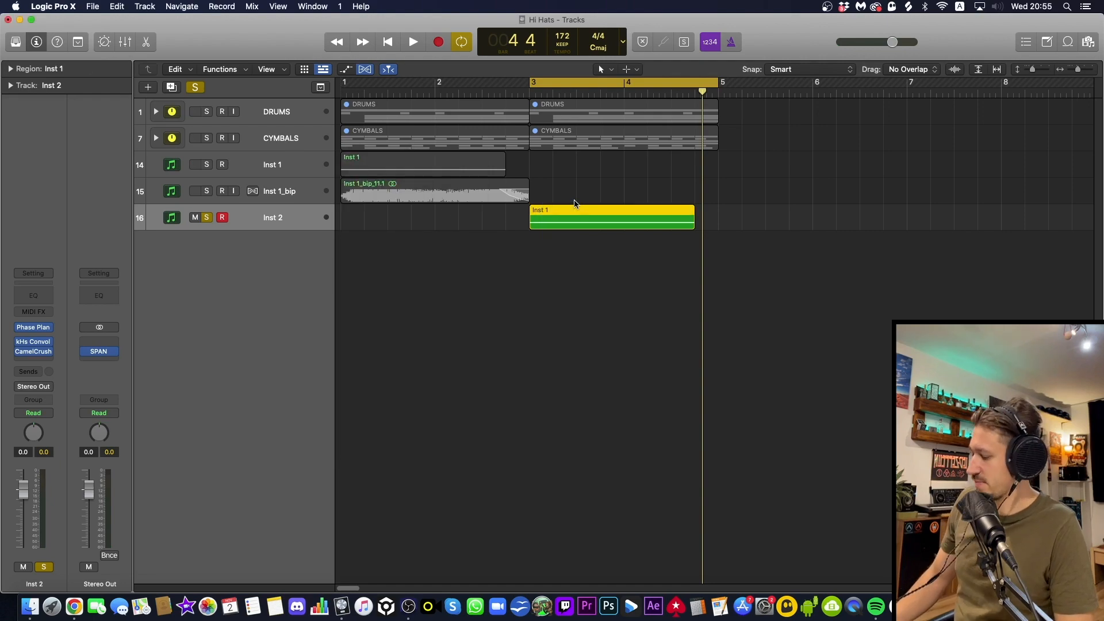
key("ctrl+b")
key("Return")
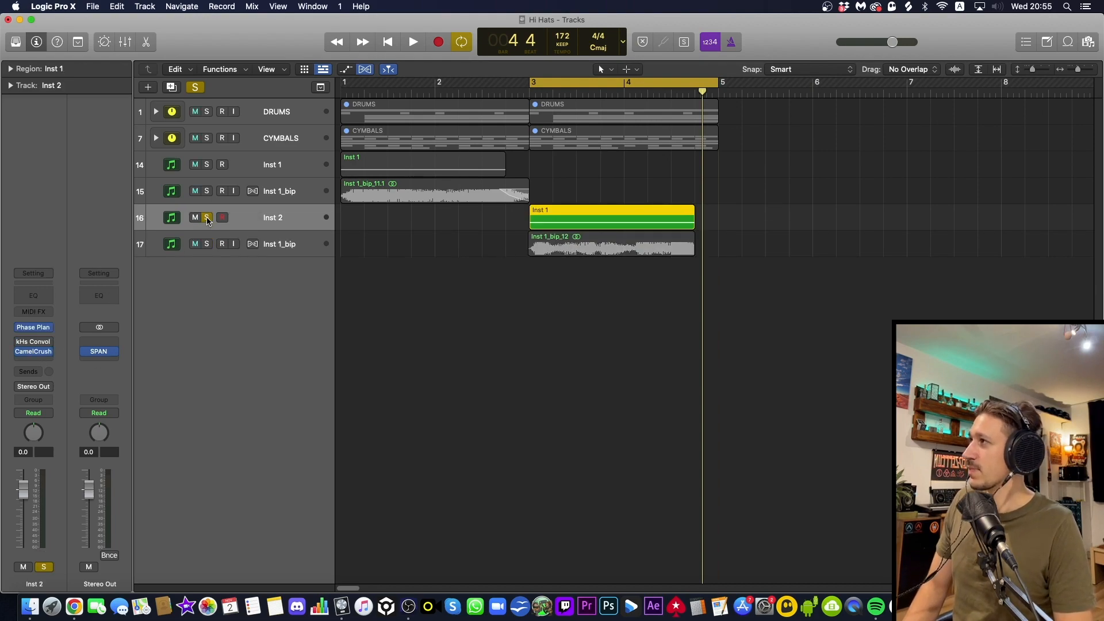
Enlarge the Inst 2 and bounced track heights and bounce the Inst 2 track's region in place a second time
left_click(288, 244)
key("ctrl+z")
key("Up")
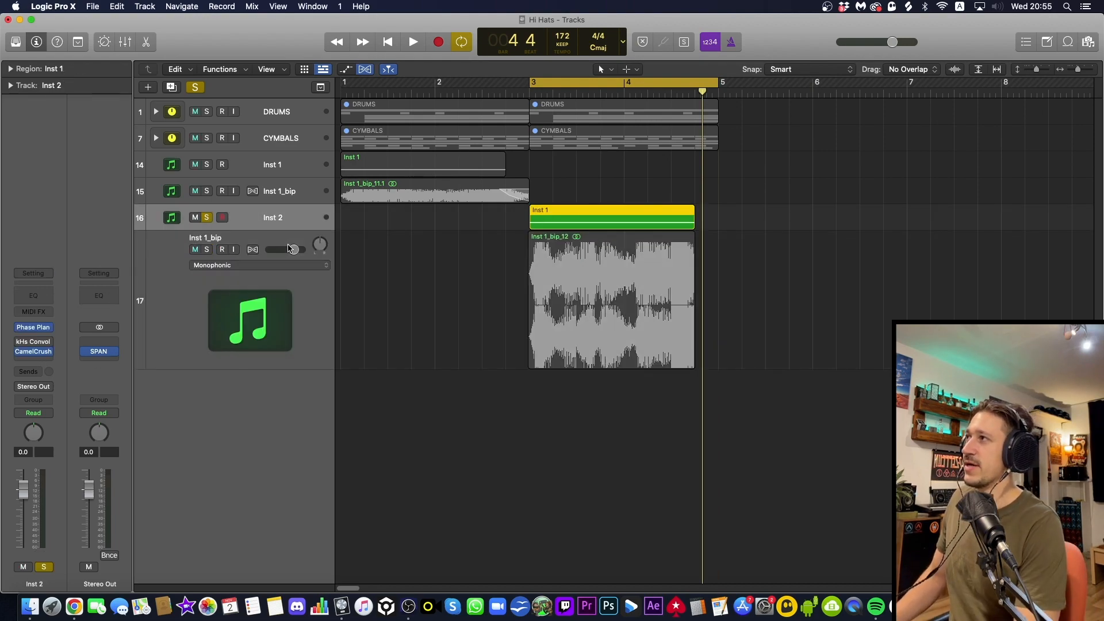
key("ctrl+z")
left_click_drag(403, 240, 703, 244)
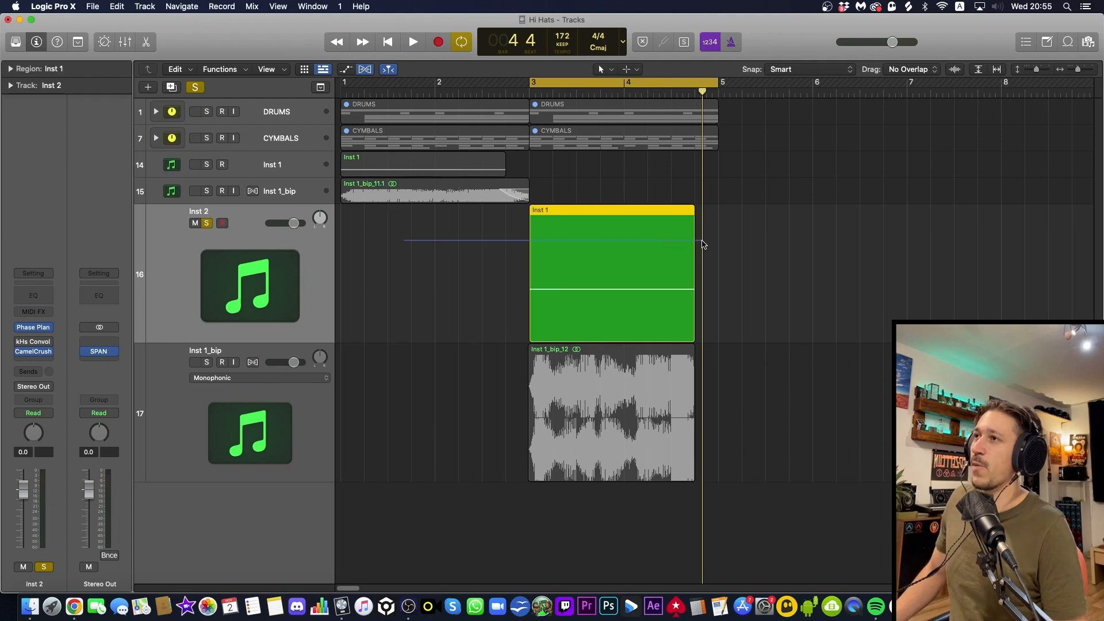
key("ctrl+b")
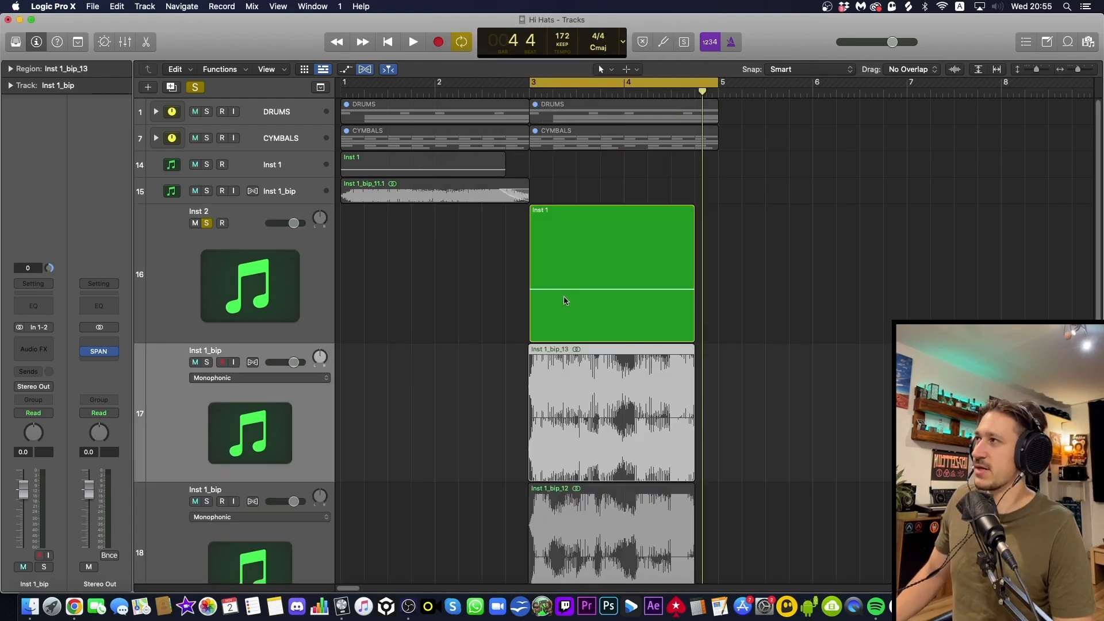
Clear the solo on Inst 2, delete its MIDI region and remove the track
left_click(240, 295)
left_click(207, 223)
key("Delete")
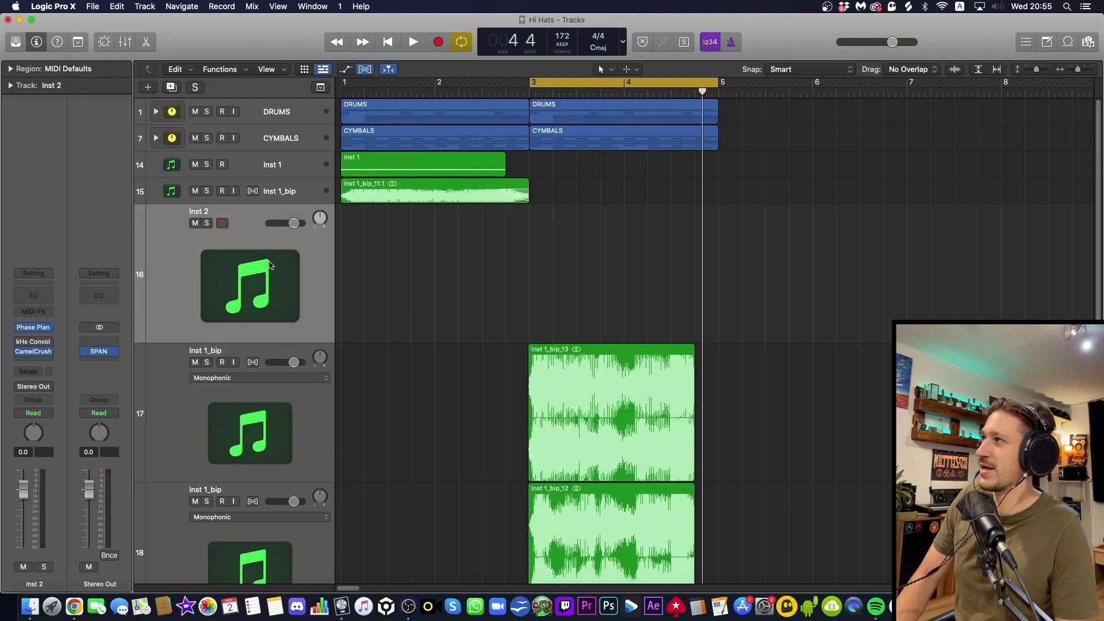
key("super+BackSpace")
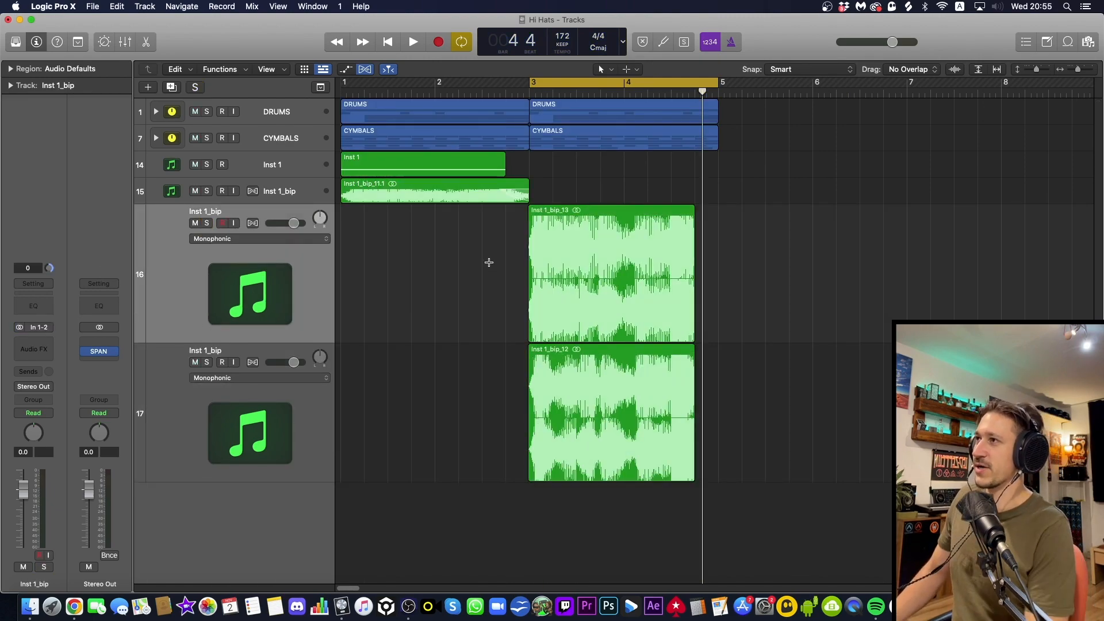
Mute the track holding Inst 1_bip_12 and play Inst 1_bip_13 together with the drums and cymbals
key("super+Right")
scroll(489, 266, "left", 3)
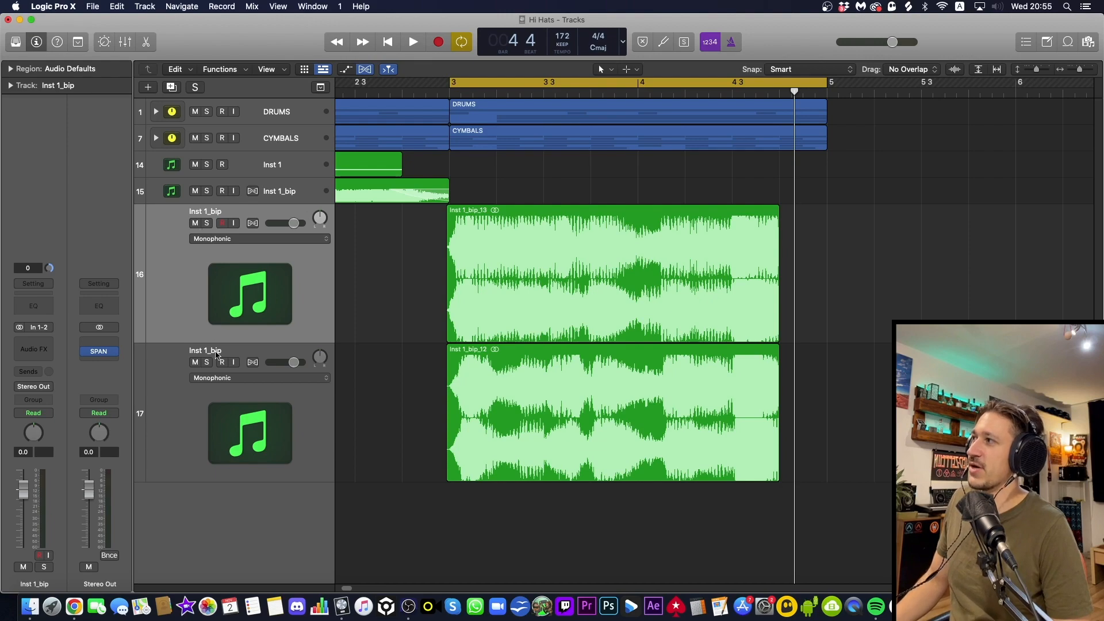
left_click(198, 358)
left_click(195, 362)
key("space")
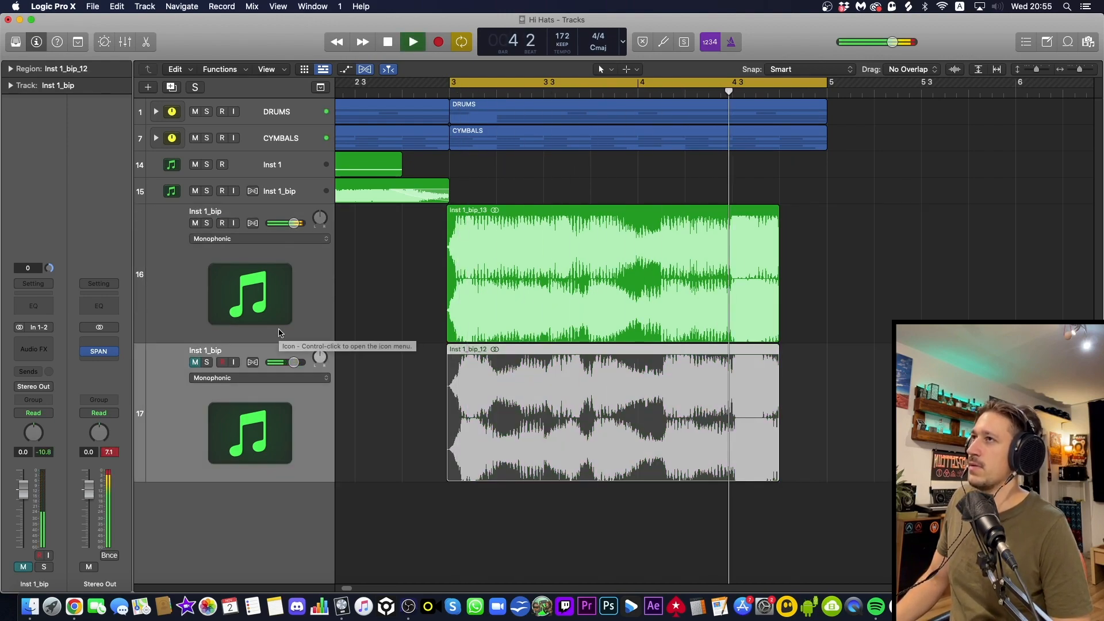
key("space")
Extend the end of the Inst 1_bip_13 region to bar 5 and play it back with the drums
left_click(783, 318)
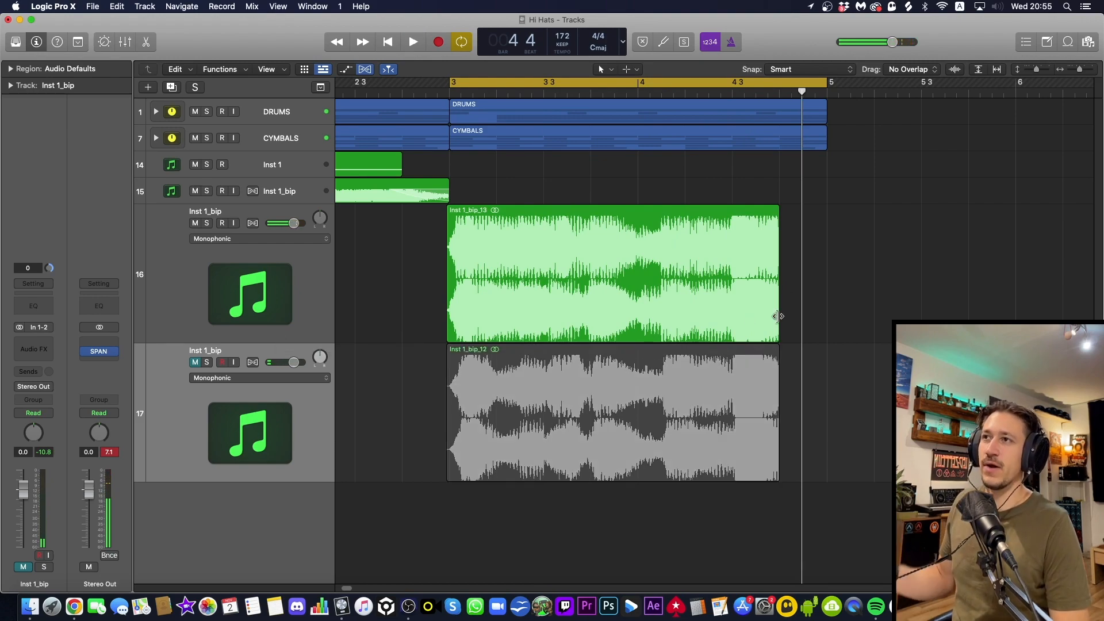
left_click_drag(778, 316, 827, 316)
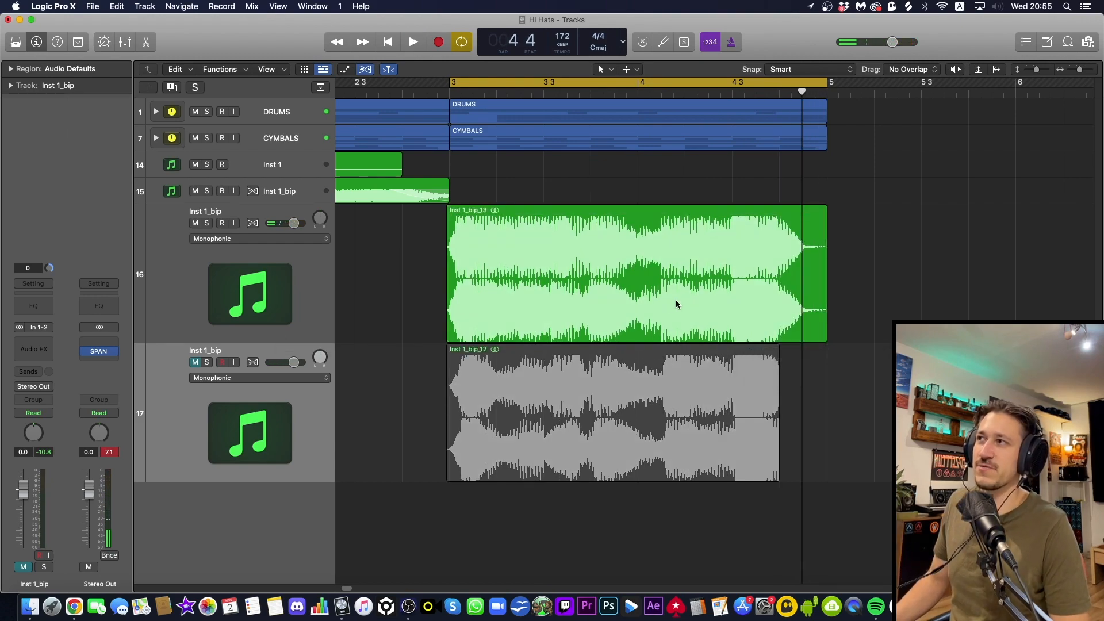
key("space")
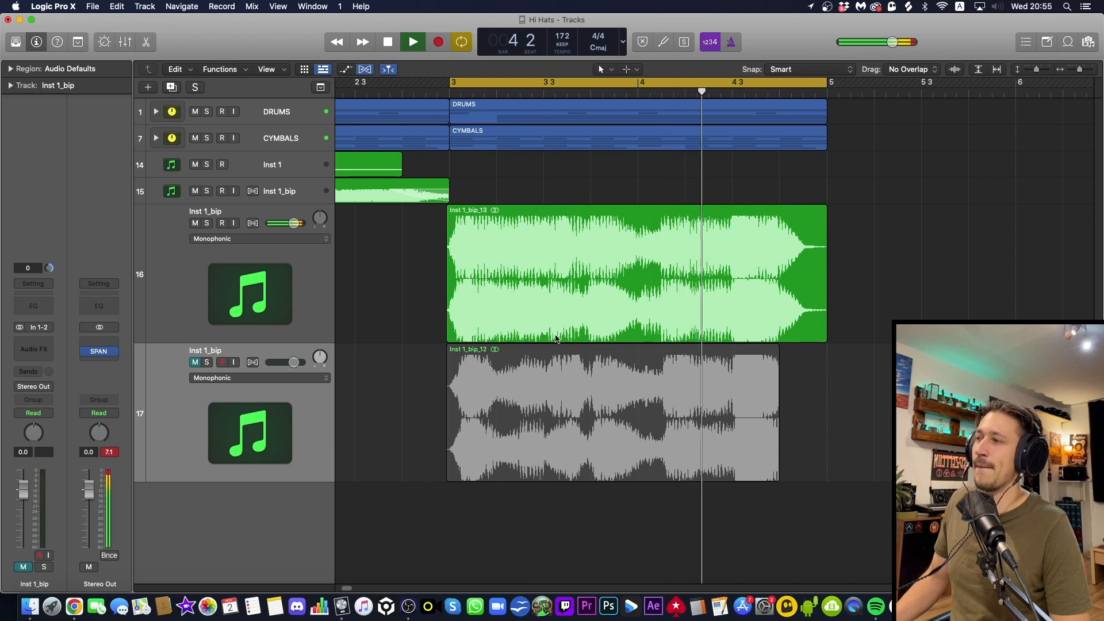
key("space")
Split both bounced bass regions at beats 2 and 3 of bar 3 to isolate a one-beat slice on each track
left_click_drag(497, 276, 533, 259)
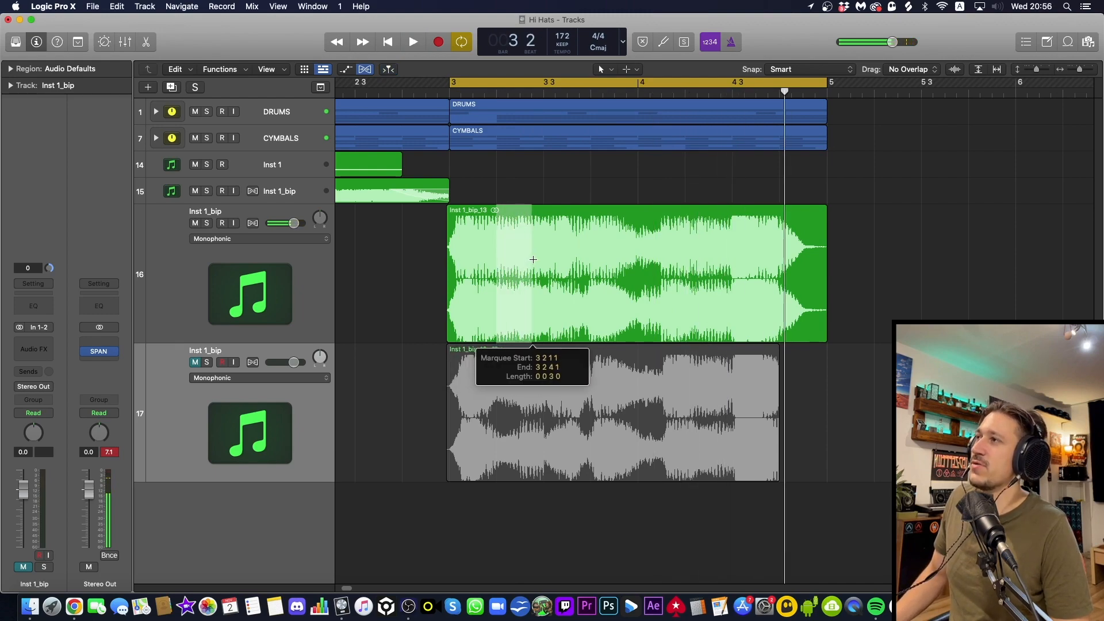
left_click(533, 261)
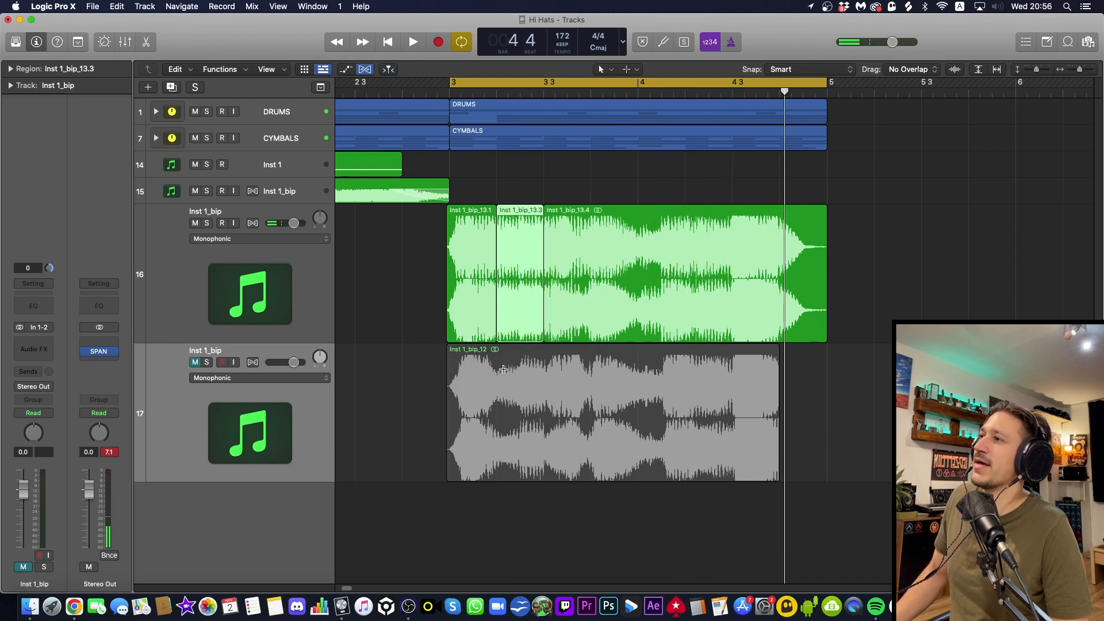
left_click_drag(503, 369, 544, 371)
left_click(531, 362)
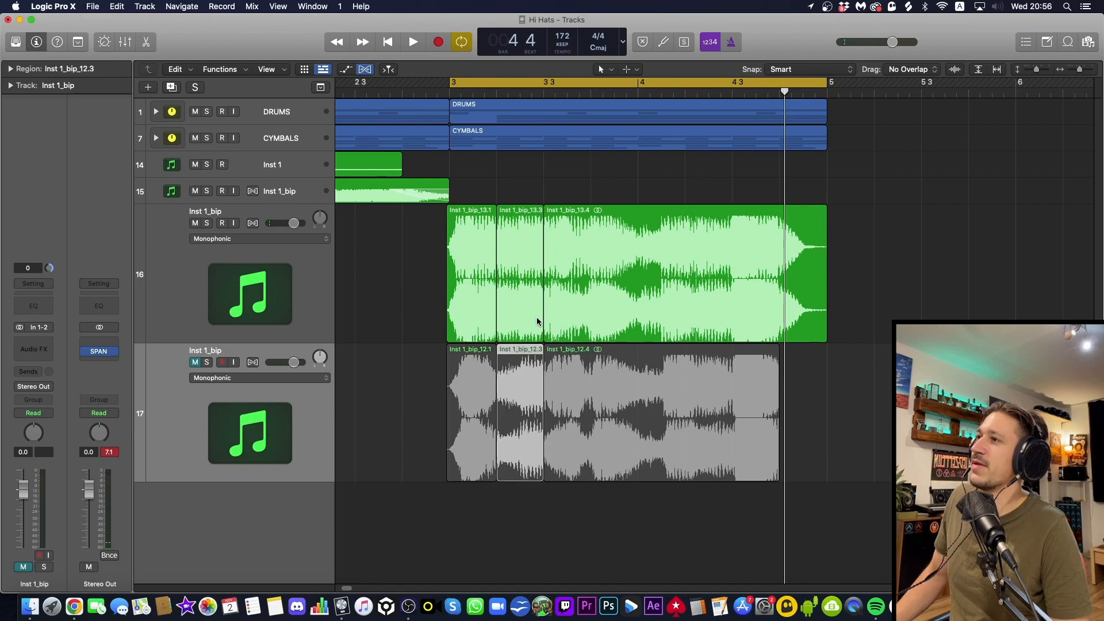
Split both bounced regions at beats 1 and 2 of bar 4 using a one-beat marquee across both tracks
left_click(686, 245)
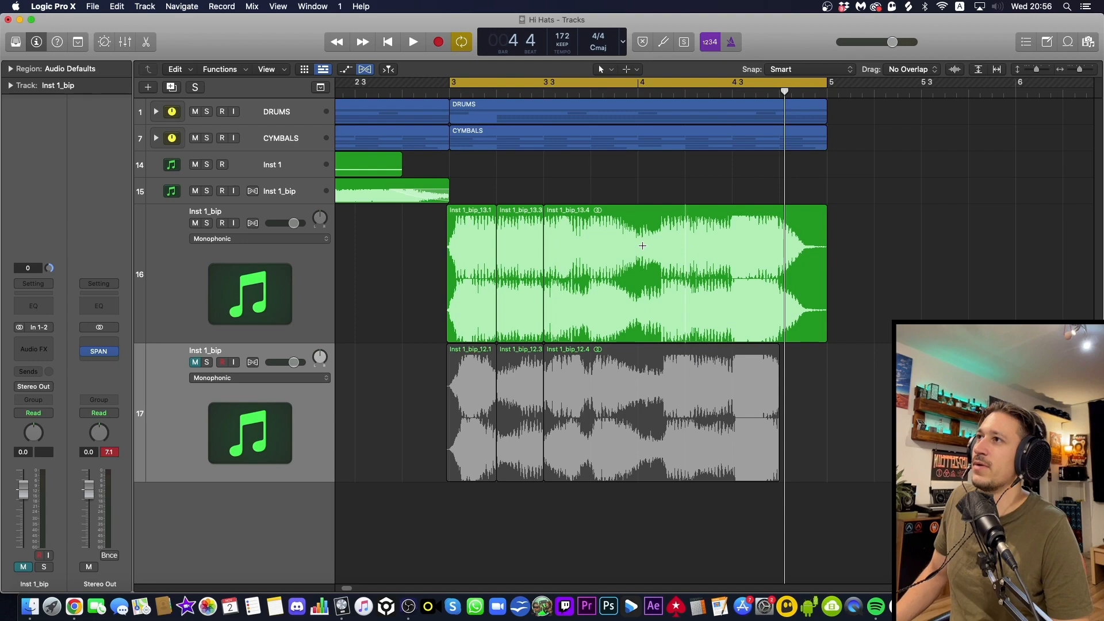
left_click_drag(642, 245, 683, 436)
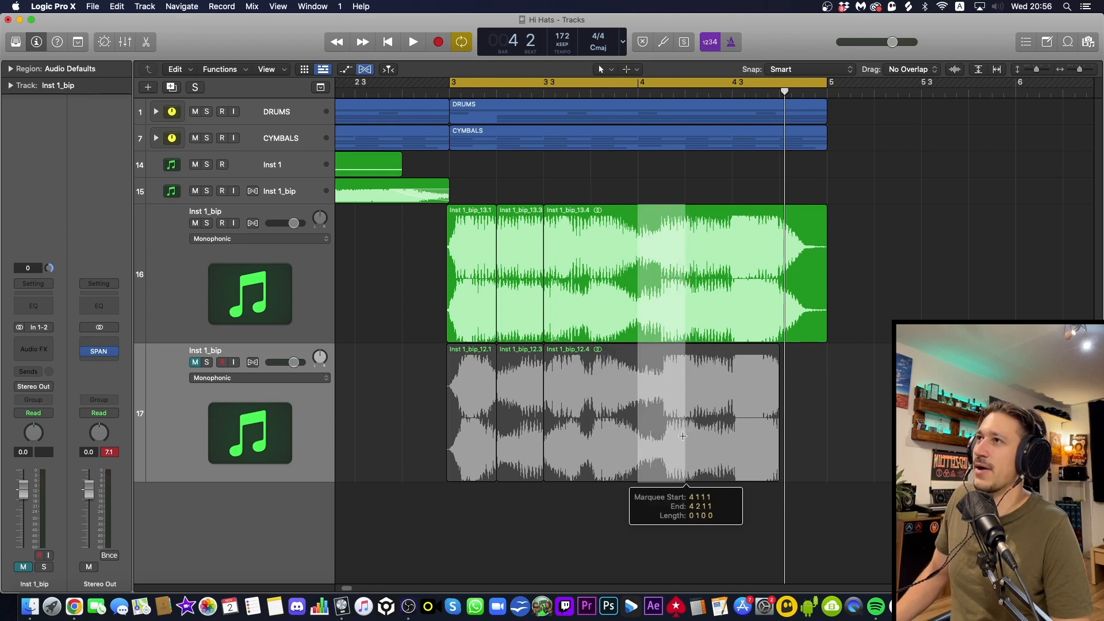
left_click(658, 315)
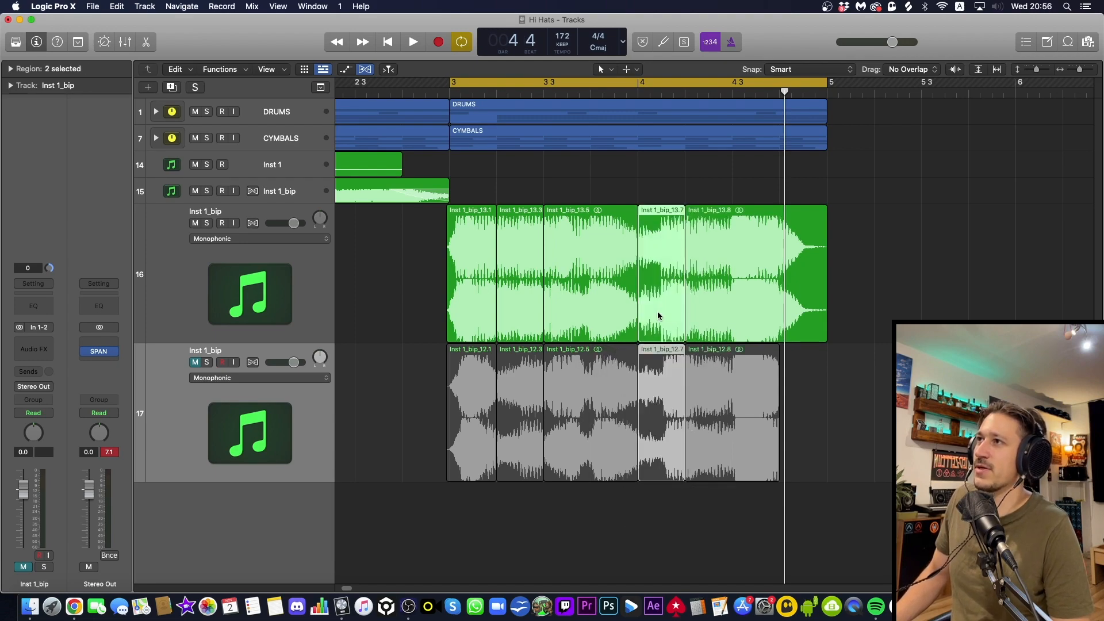
Unmute the Inst 1_bip_12 track and delete slices 13.3, 12.1 and 12.5 so the bounces alternate through bar 3
left_click(195, 362)
left_click(418, 342)
left_click(504, 311)
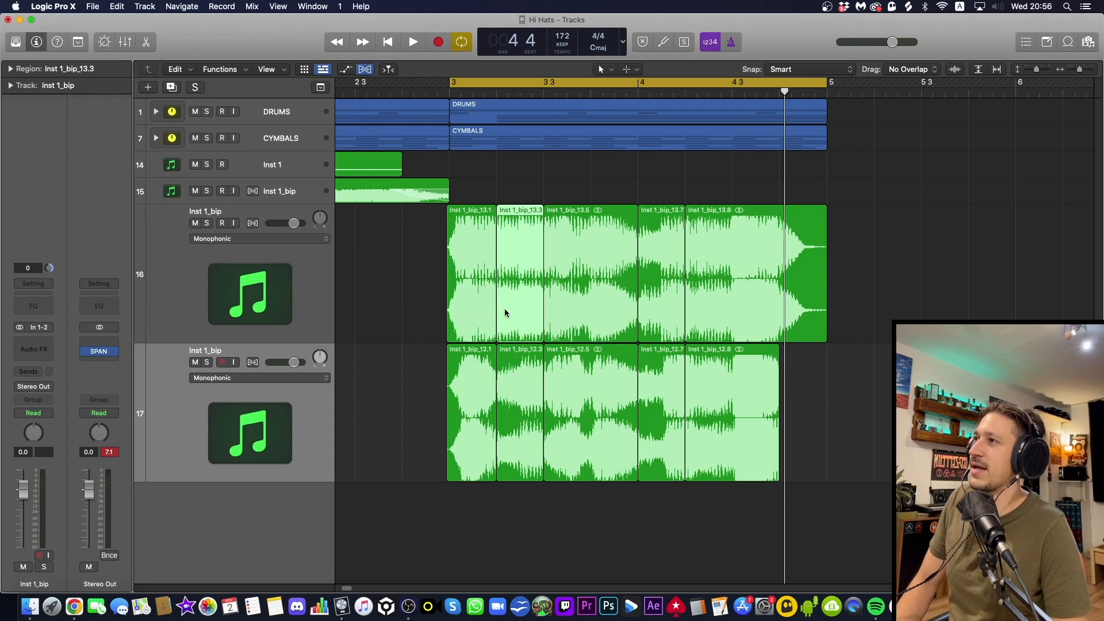
key("Delete")
left_click(471, 402)
key("Delete")
left_click(601, 394)
key("Delete")
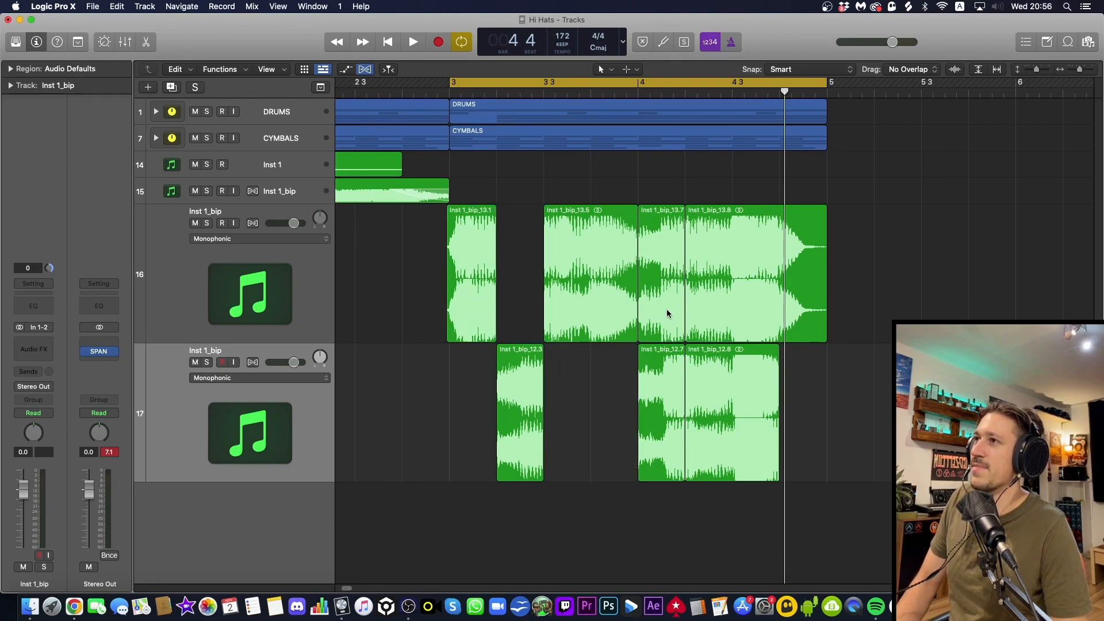
Delete slices 13.7 and 12.8 so only the first beat of bar 4 comes from the Inst 1_bip_12 bounce
left_click(666, 313)
key("Delete")
left_click(720, 382)
key("Delete")
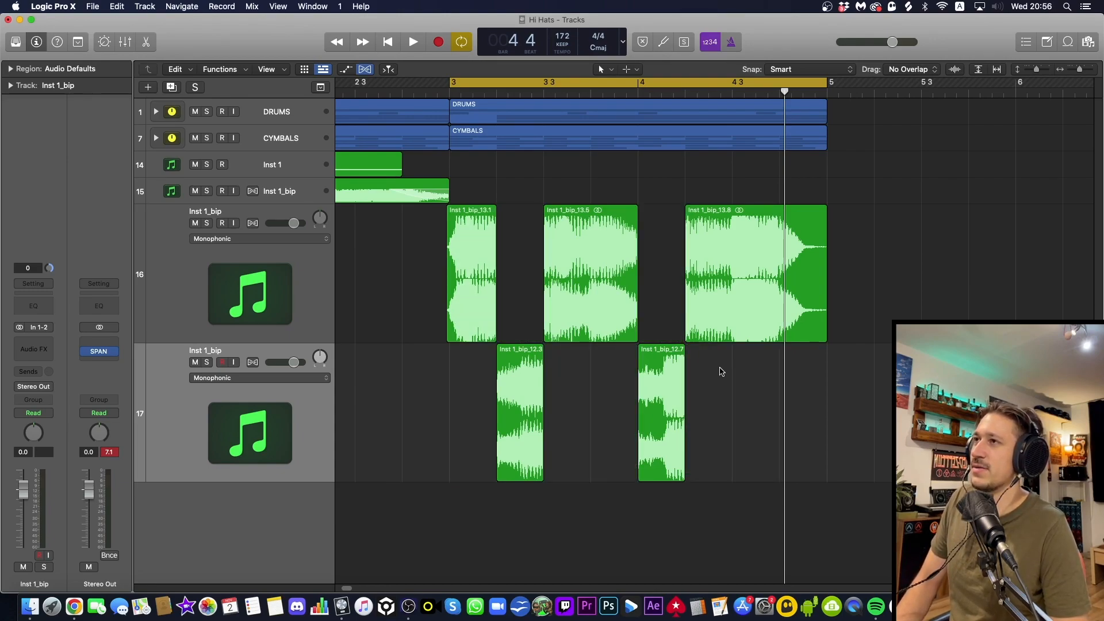
Solo both bounced bass tracks and play back the alternating slices
left_click(206, 223)
left_click(207, 362)
key("space")
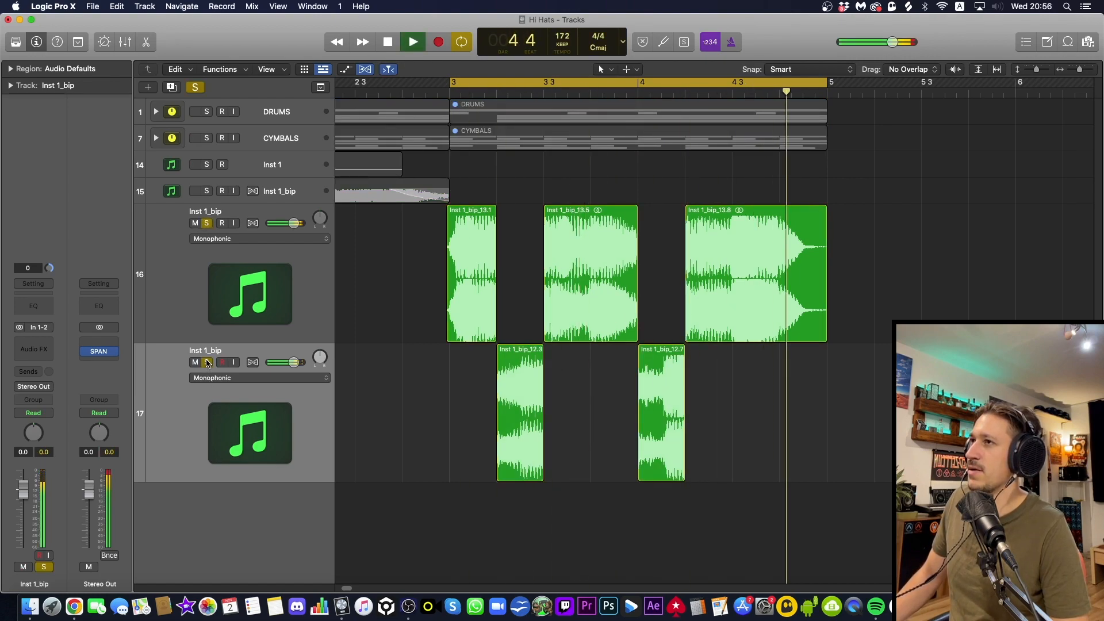
key("space")
Give all five bass slices a Fade In of 7 and a Fade Out of 6, and check the values on individual slices
left_click_drag(777, 463, 493, 275)
left_click(11, 71)
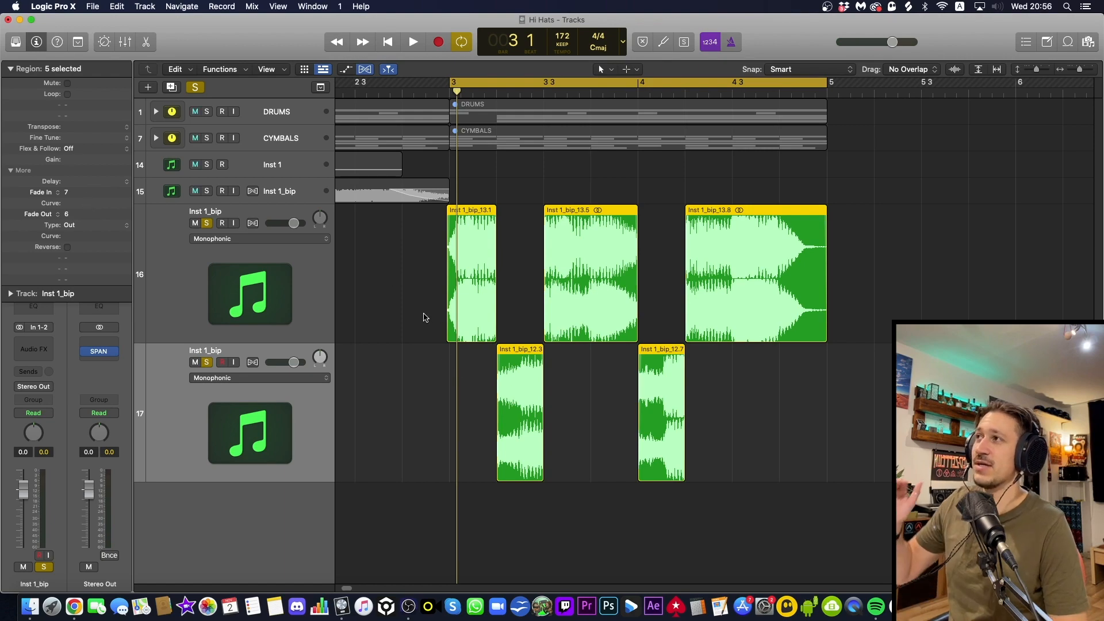
left_click(447, 298)
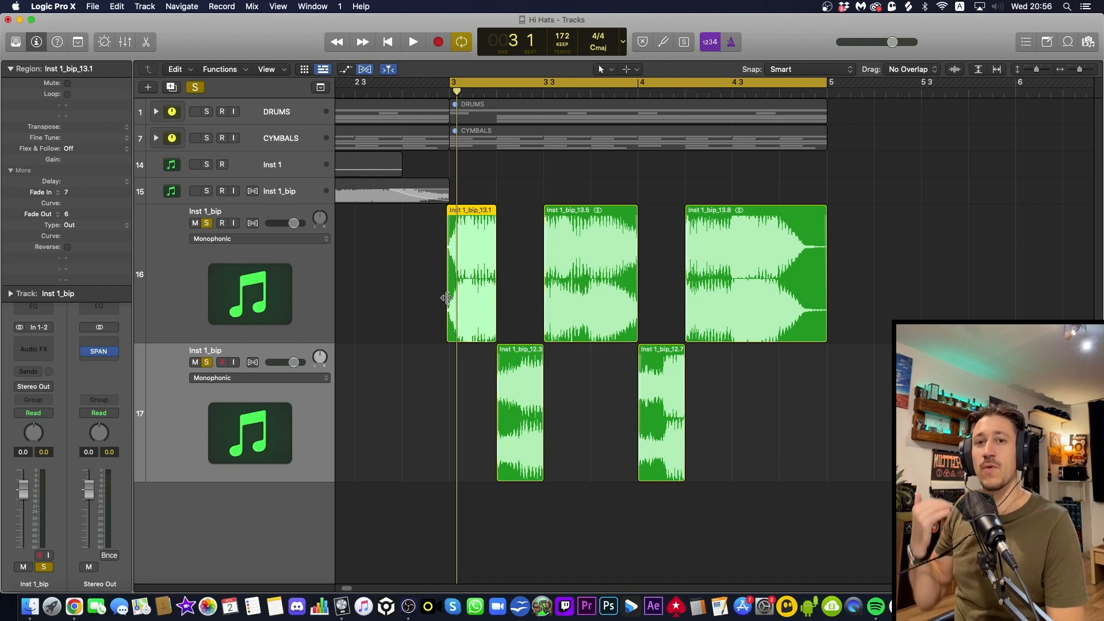
left_click(513, 355)
left_click(492, 408)
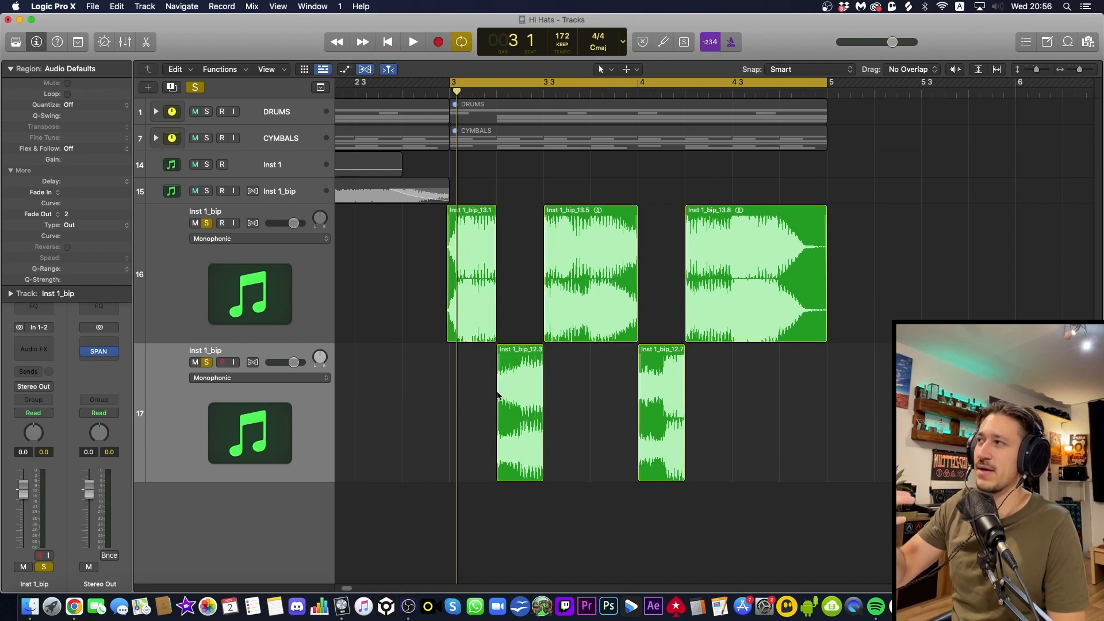
left_click(522, 391)
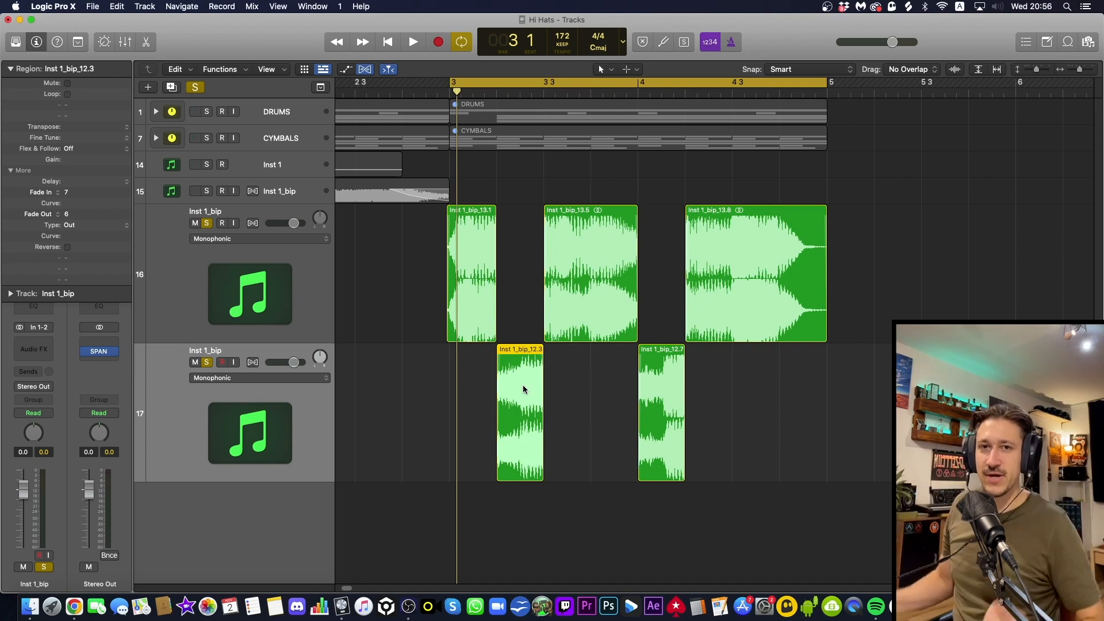
Select both bass tracks and play their faded slices in solo
left_click(284, 298)
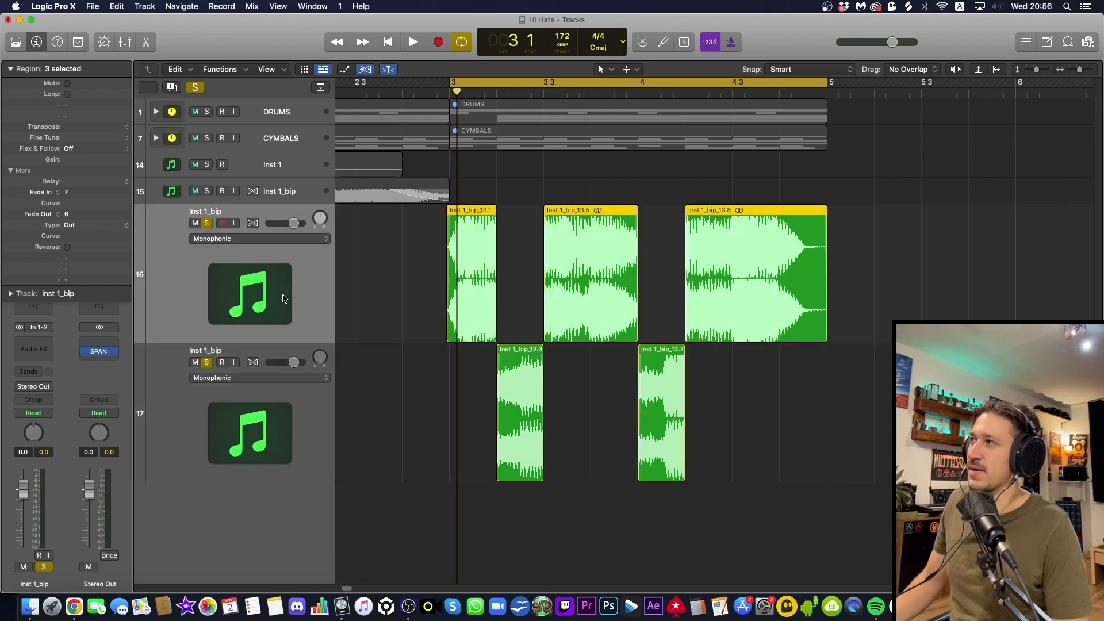
left_click(305, 416, "shift")
key("space")
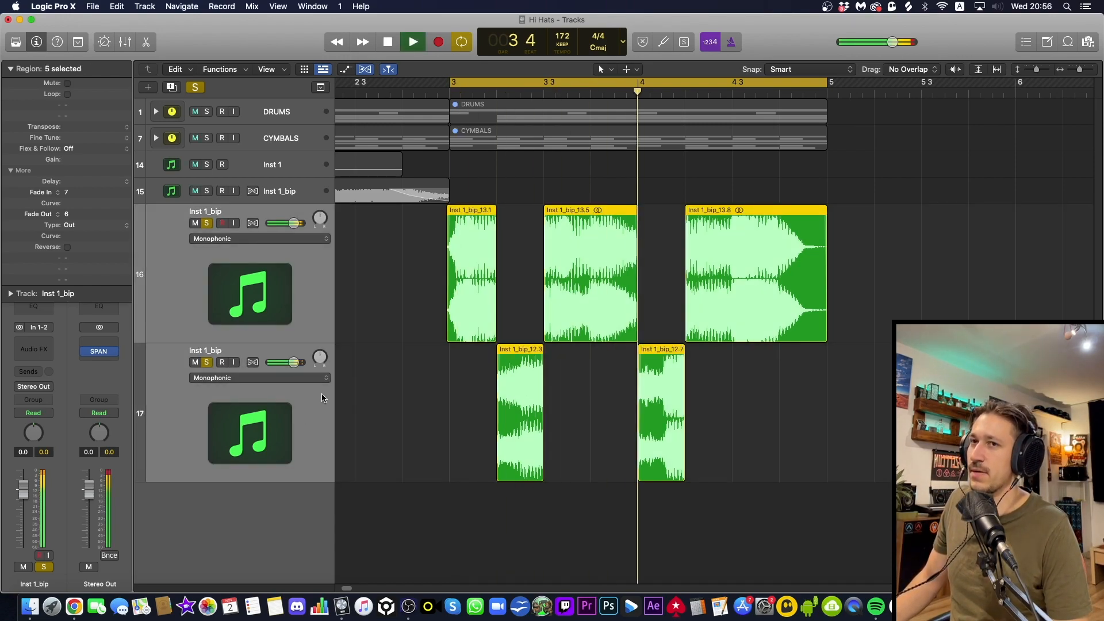
key("space")
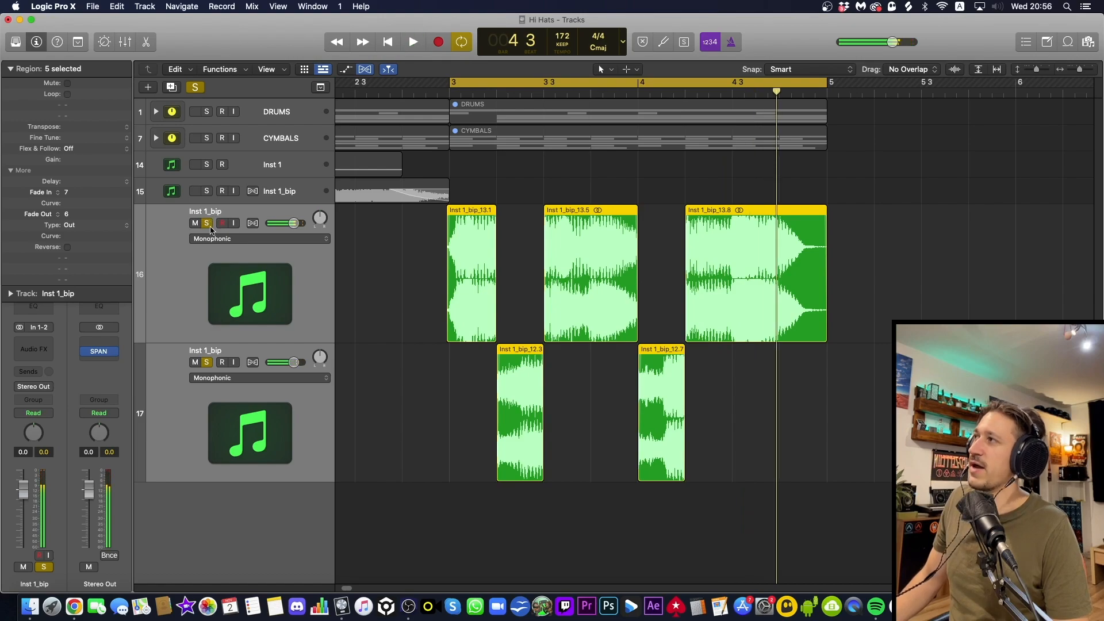
Unsolo both bass tracks and play the combined slices with the drums and cymbals
left_click(207, 224)
left_click(207, 362)
left_click(379, 309)
key("space")
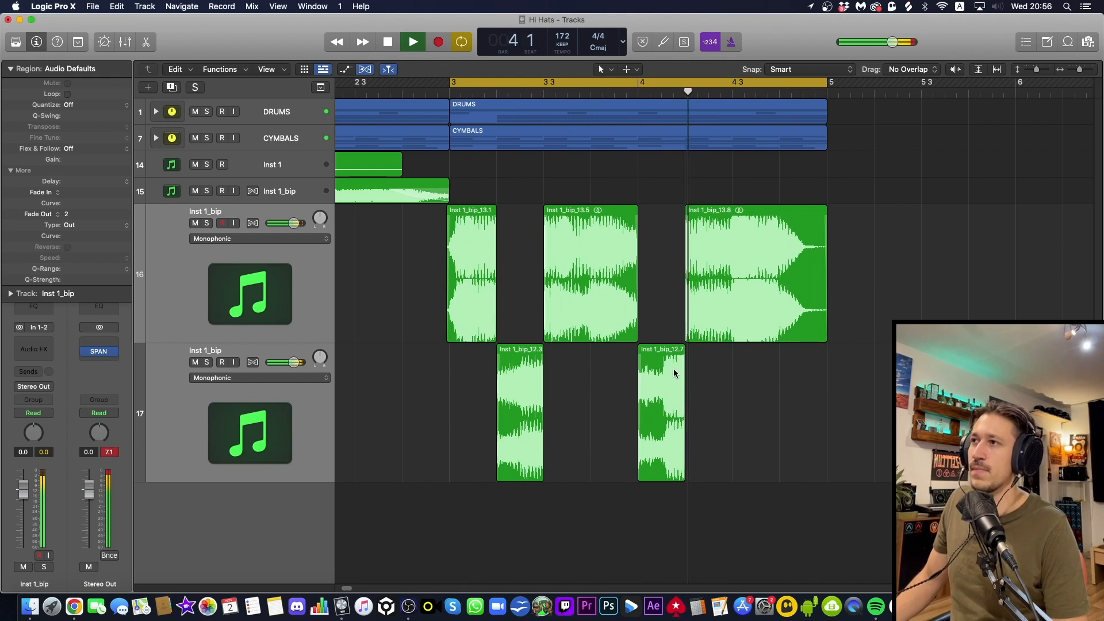
key("space")
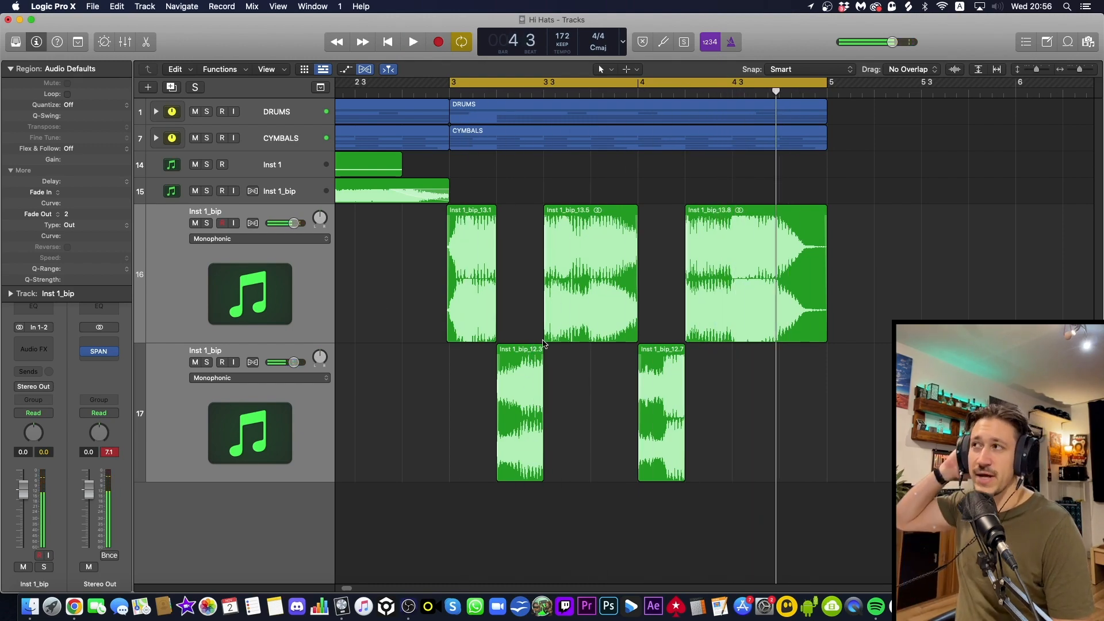
Start slice 13.5 half a beat earlier in bar 3 and shorten slice 12.3 to half a beat to match
mouse_move(544, 339)
left_mouse_down()
mouse_move(507, 376)
mouse_move(521, 384)
left_mouse_up()
left_click_drag(520, 378, 567, 375)
left_click(553, 465)
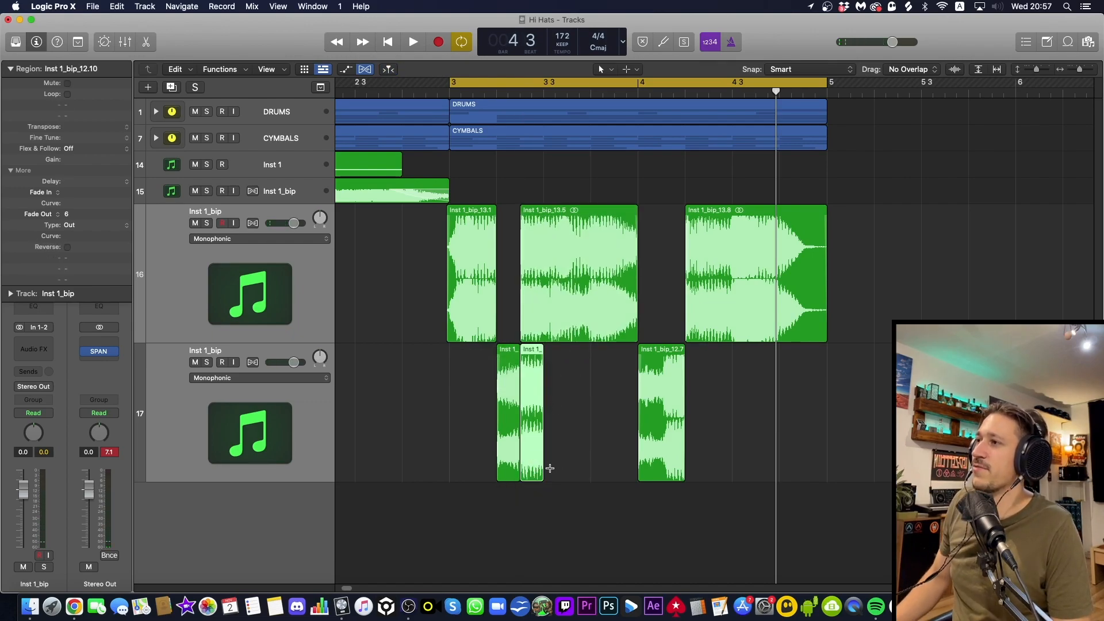
key("super+z")
left_click_drag(543, 472, 515, 477)
key("Delete")
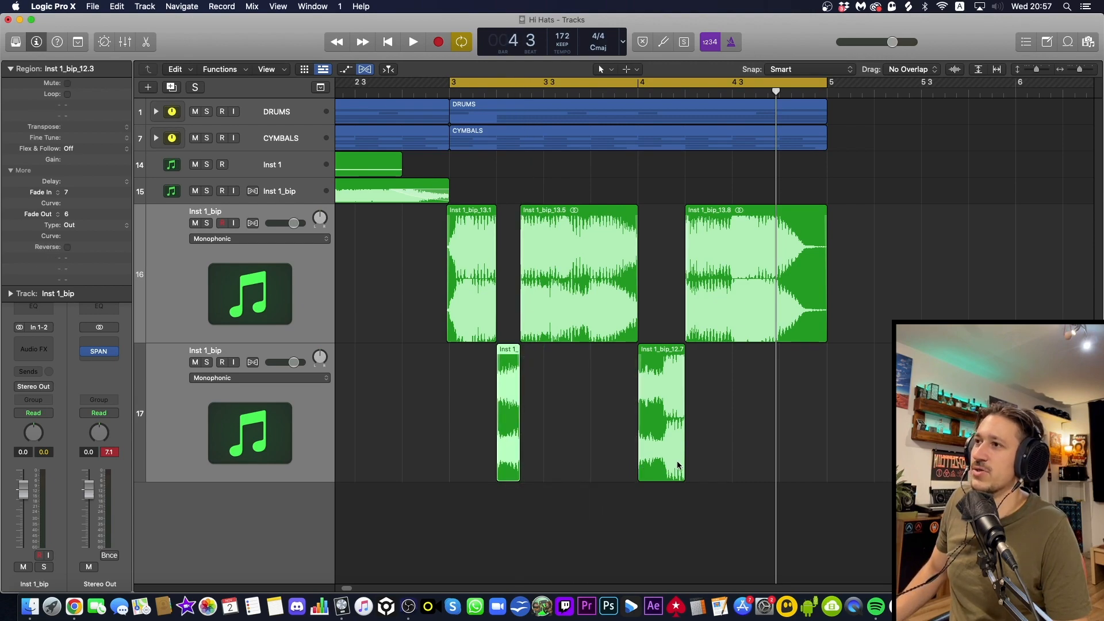
Shorten slice 12.7 in bar 4 to half a beat, start slice 13.8 half a beat earlier, and play the result
left_click_drag(685, 468, 661, 468)
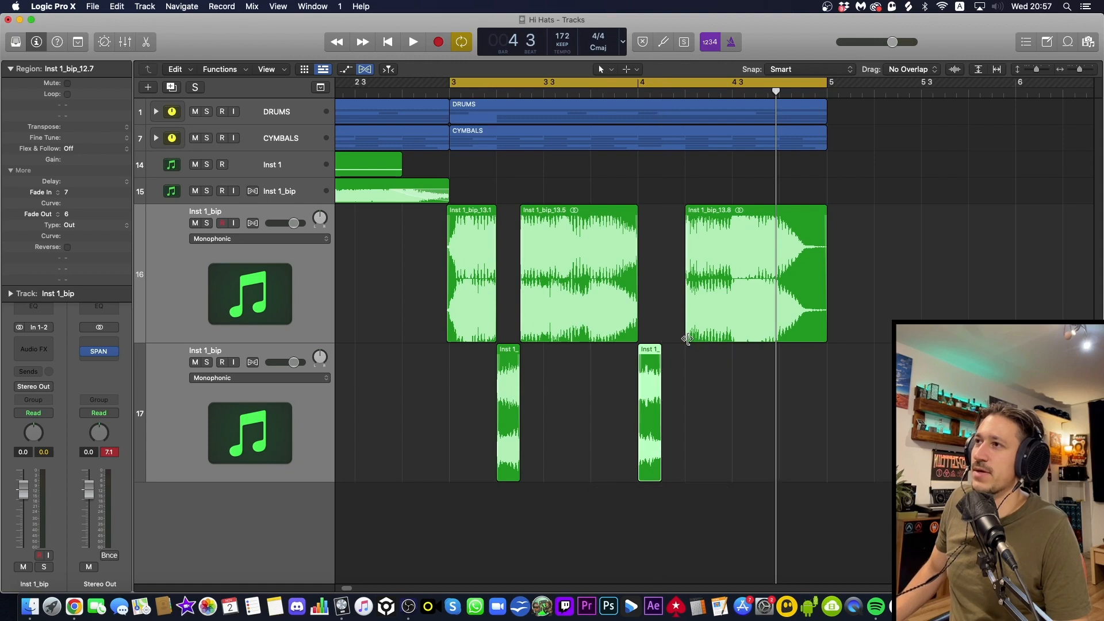
left_click_drag(686, 343, 662, 344)
left_click(678, 360)
key("space")
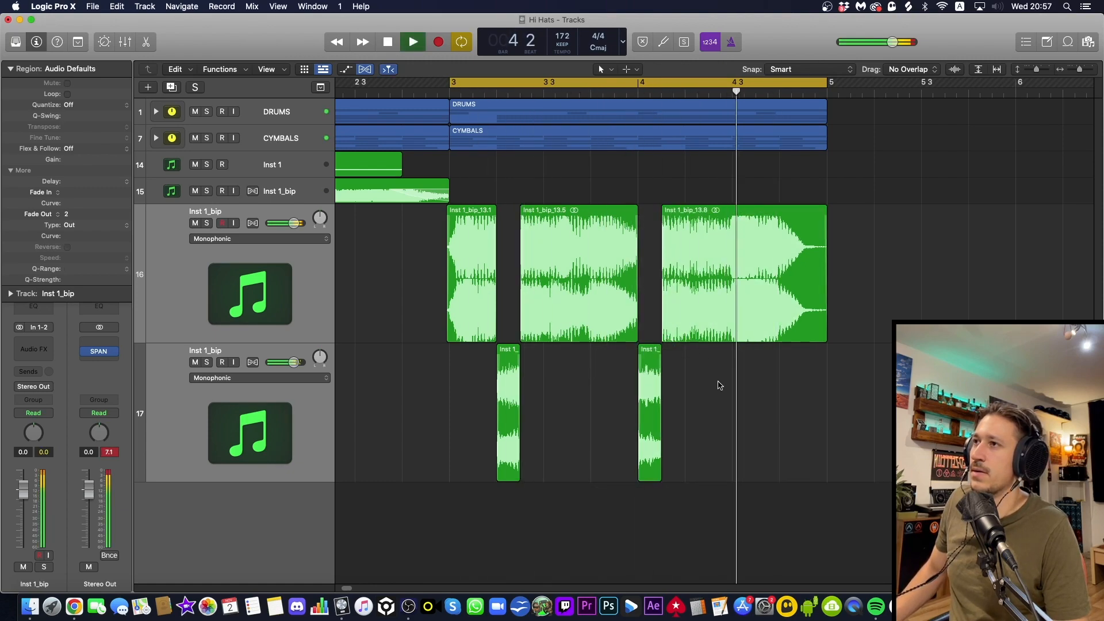
key("space")
Replace the half beat at beat 3 of bar 4 in slice 13.8 with the matching part of the Inst 1_bip_12 bounce
left_click_drag(732, 336, 755, 329)
left_click(748, 330)
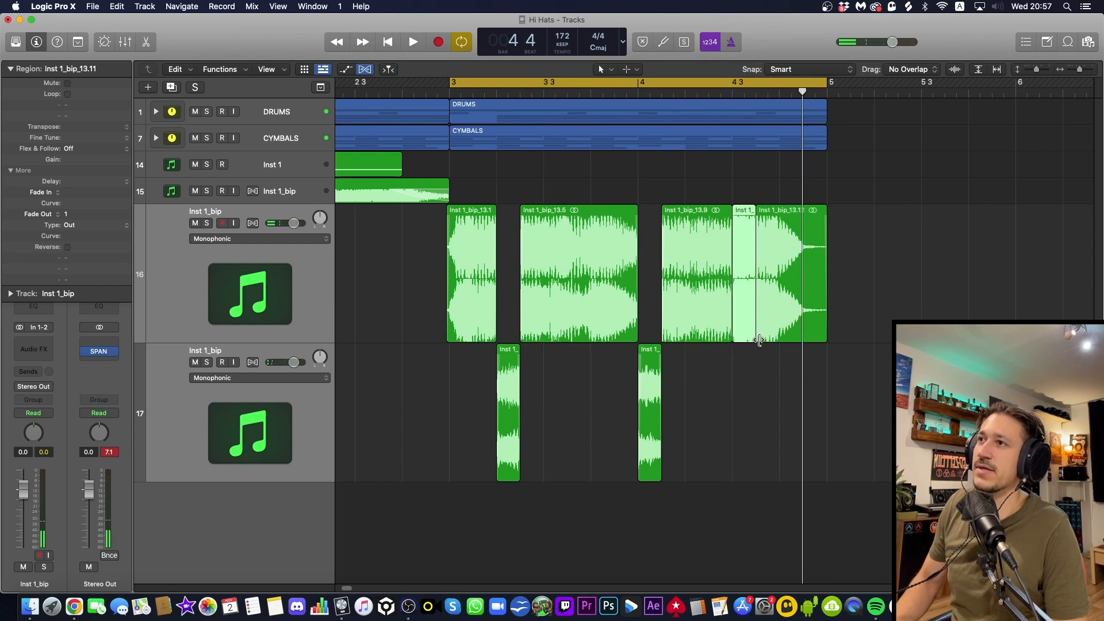
key("Delete")
left_click(659, 463)
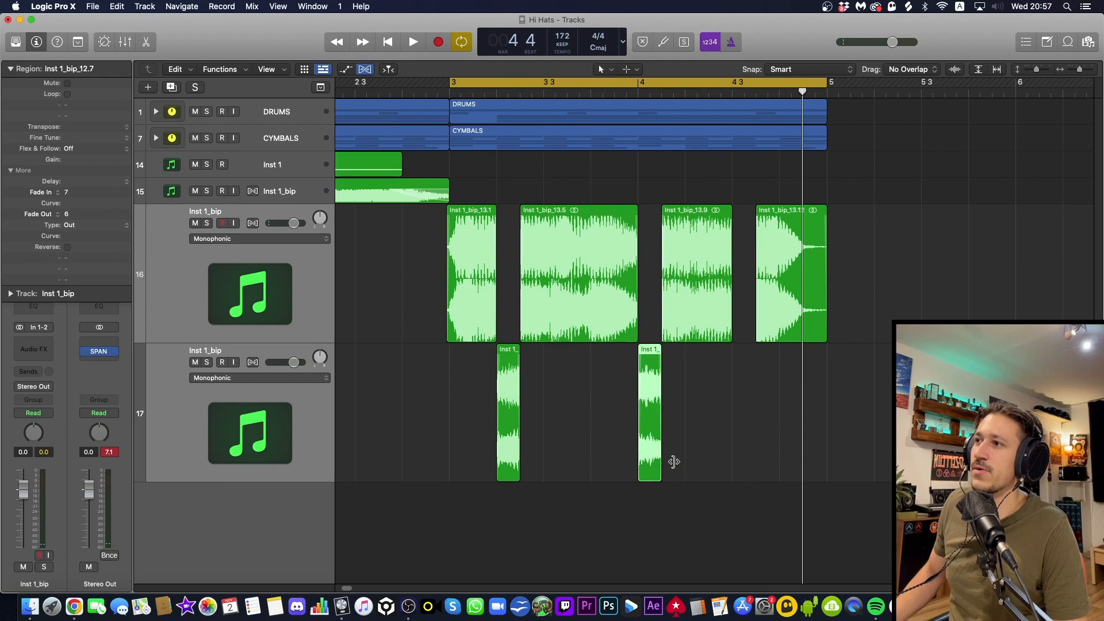
mouse_move(674, 462)
left_mouse_down()
mouse_move(757, 451)
mouse_move(665, 442)
left_mouse_up()
key("Delete")
Select all seven bass slices and set both Fade In and Fade Out to 12
left_click_drag(739, 459, 469, 250)
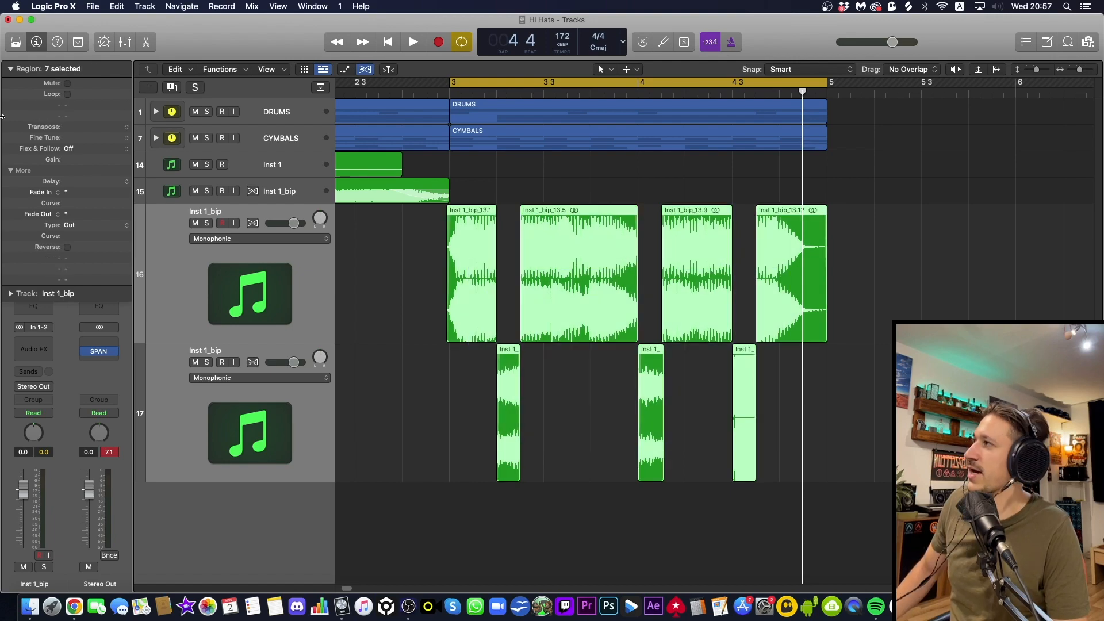
double_click(105, 193)
type("7")
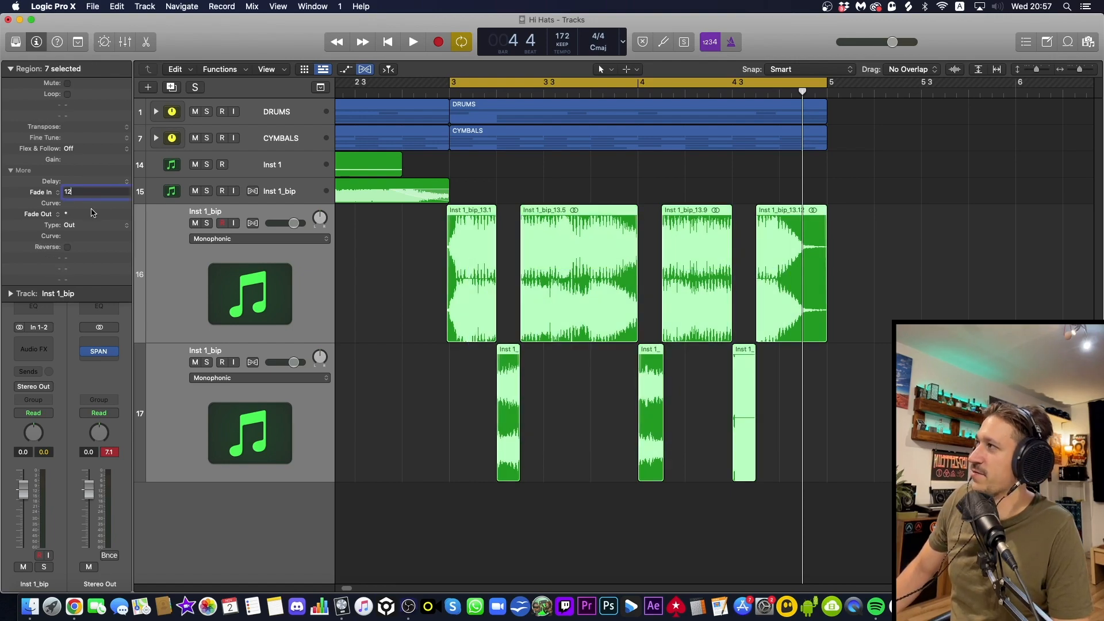
key("Return")
double_click(92, 212)
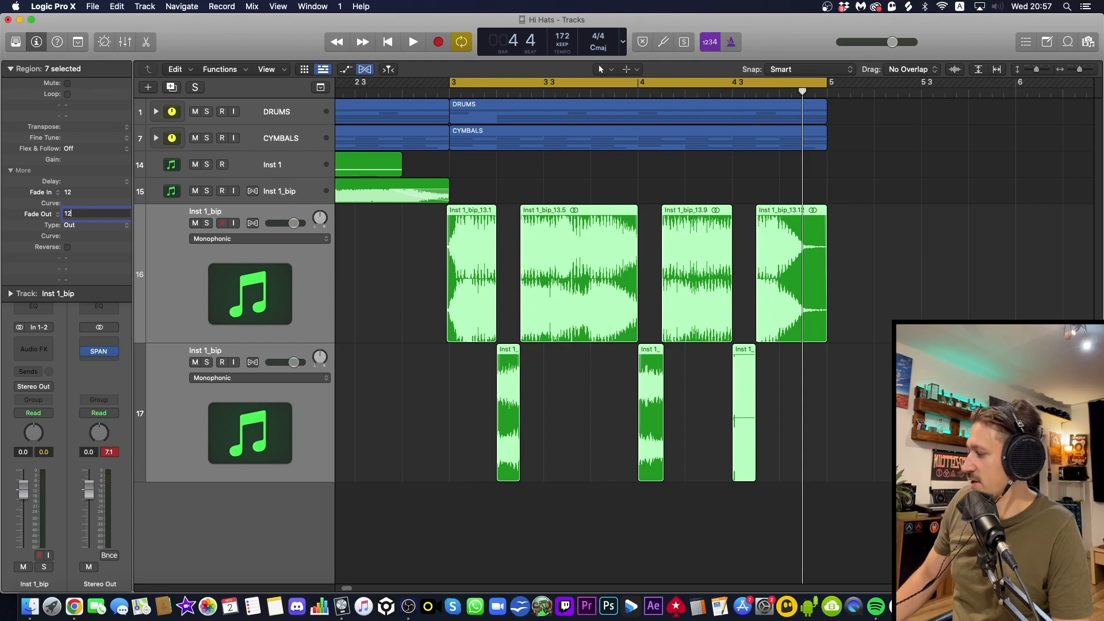
key("Return")
Play back the seven re-faded slices with the drums
left_click(586, 378)
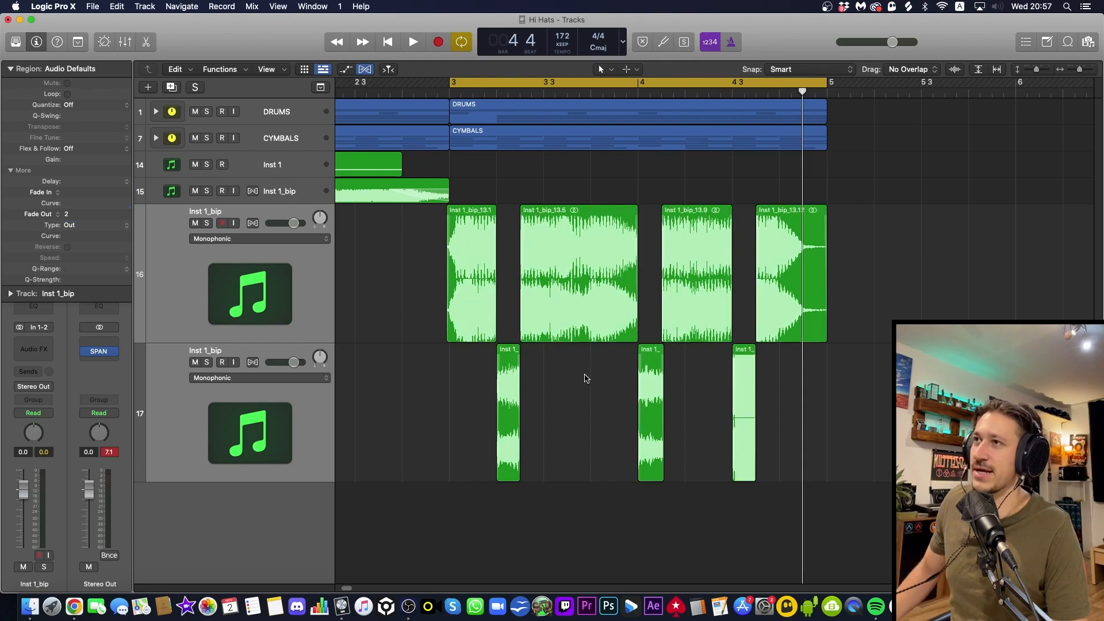
key("space")
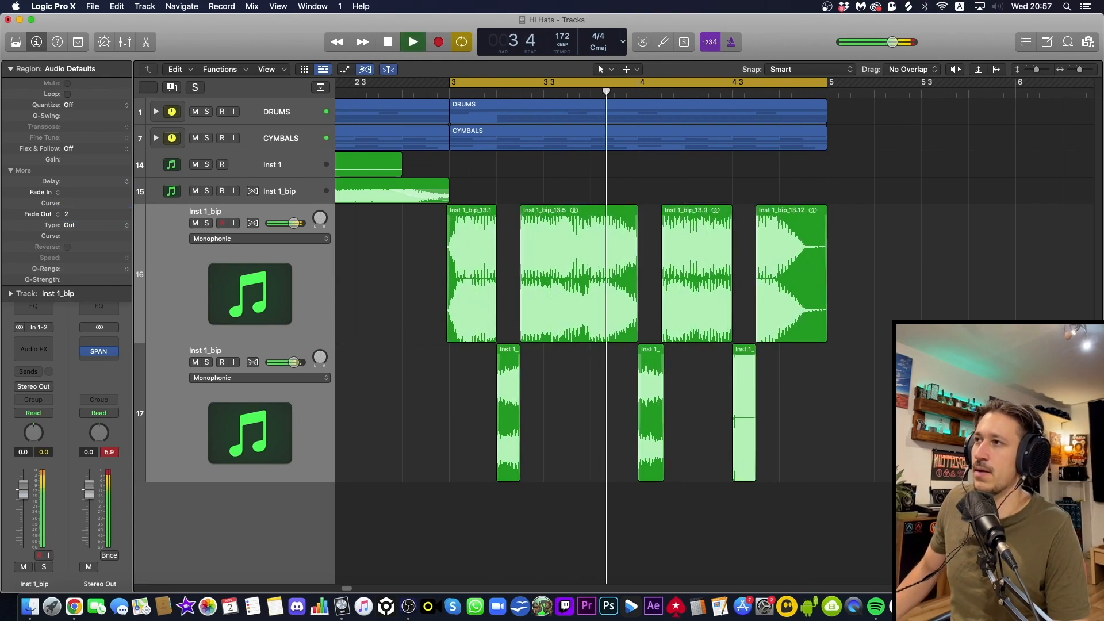
key("space")
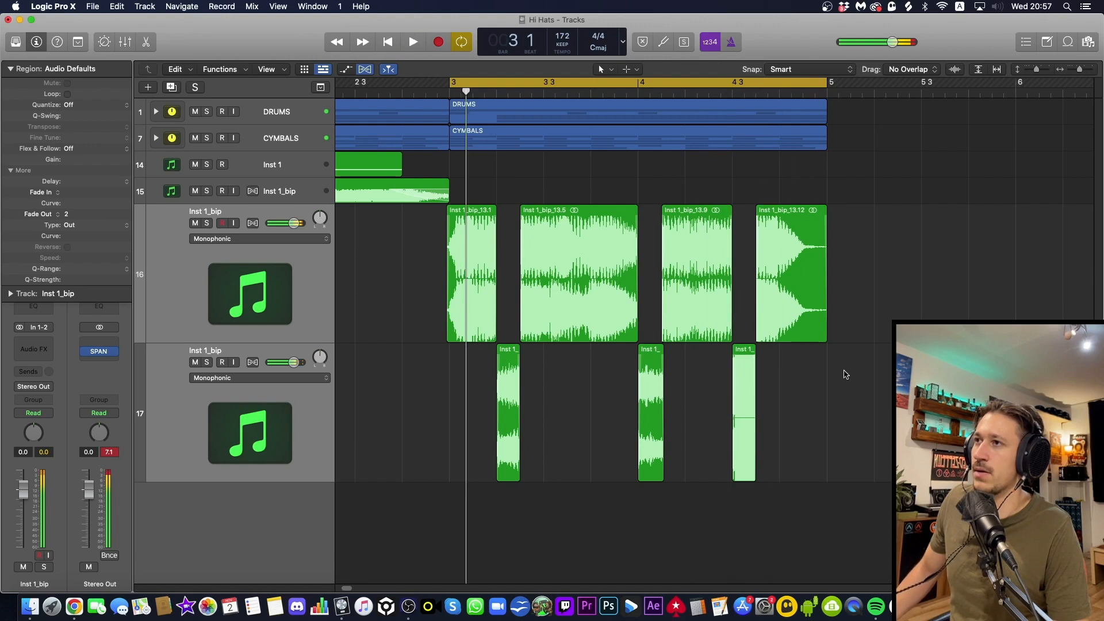
Replace the slice at beat 3 of bar 4 on the lower bass track with a half-beat copy of slice 12.7 and play it
left_click(747, 363)
left_click_drag(665, 477, 741, 421)
left_click(803, 408)
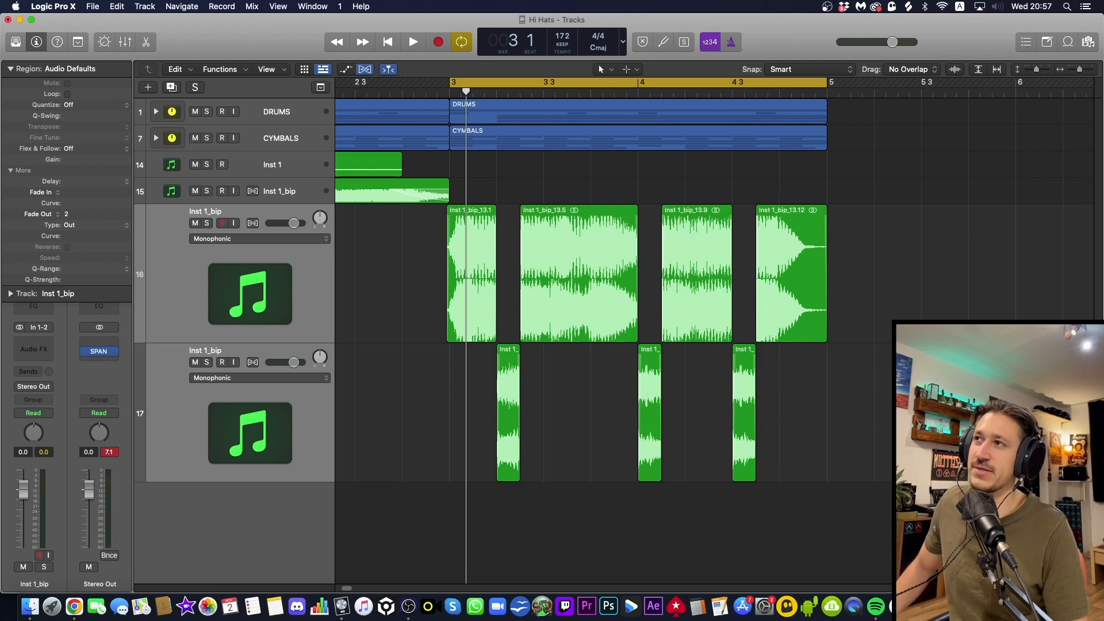
key("space")
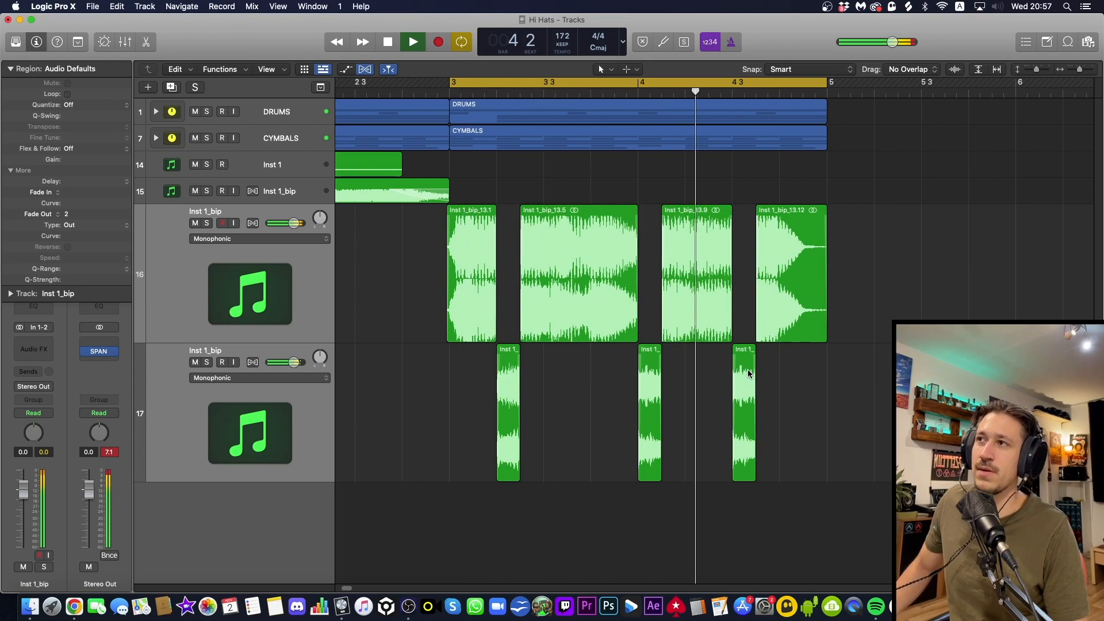
key("space")
Copy the half-beat slice at beat 3 of bar 4 to the last half beat before bar 5 and play the loop
left_click_drag(749, 373, 825, 360)
left_click(828, 321)
key("space")
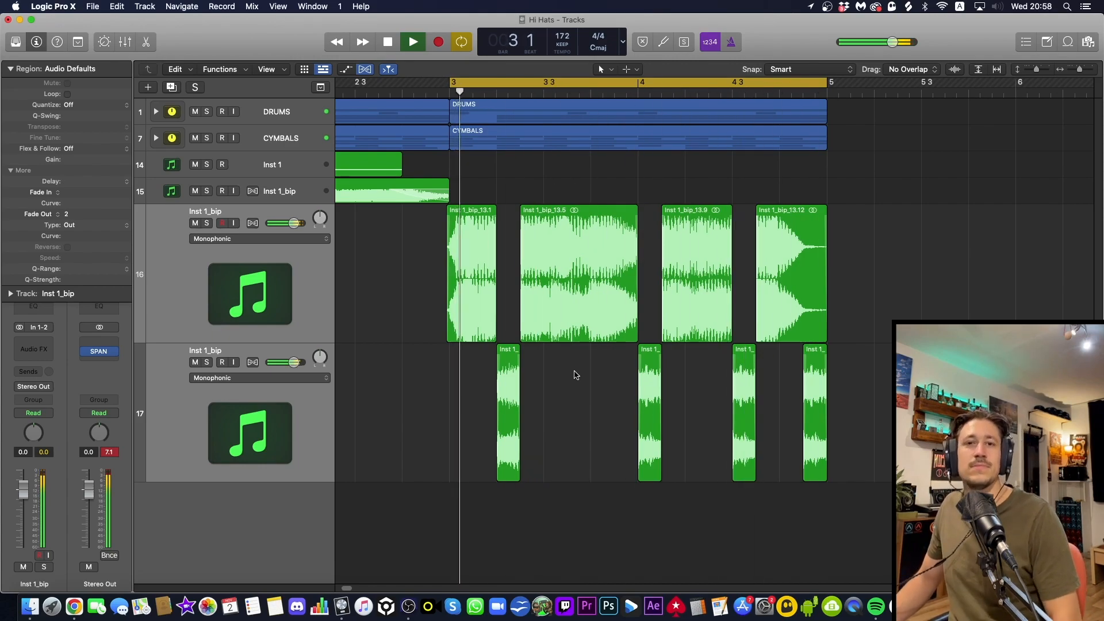
key("space")
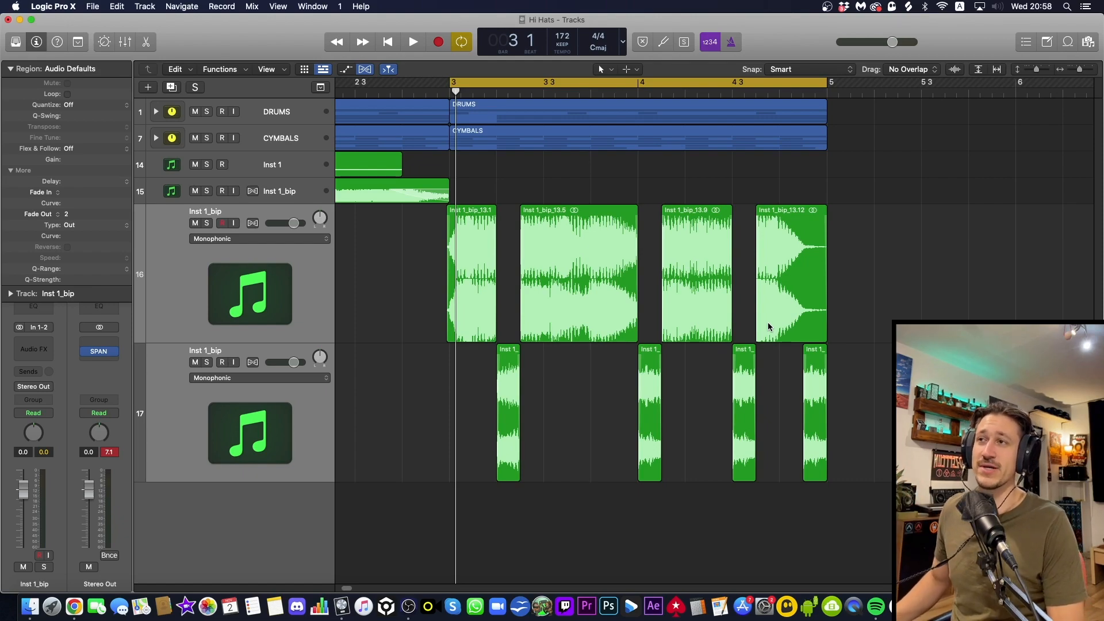
Zoom out and view the whole arrangement from bar 1
key("super+Up")
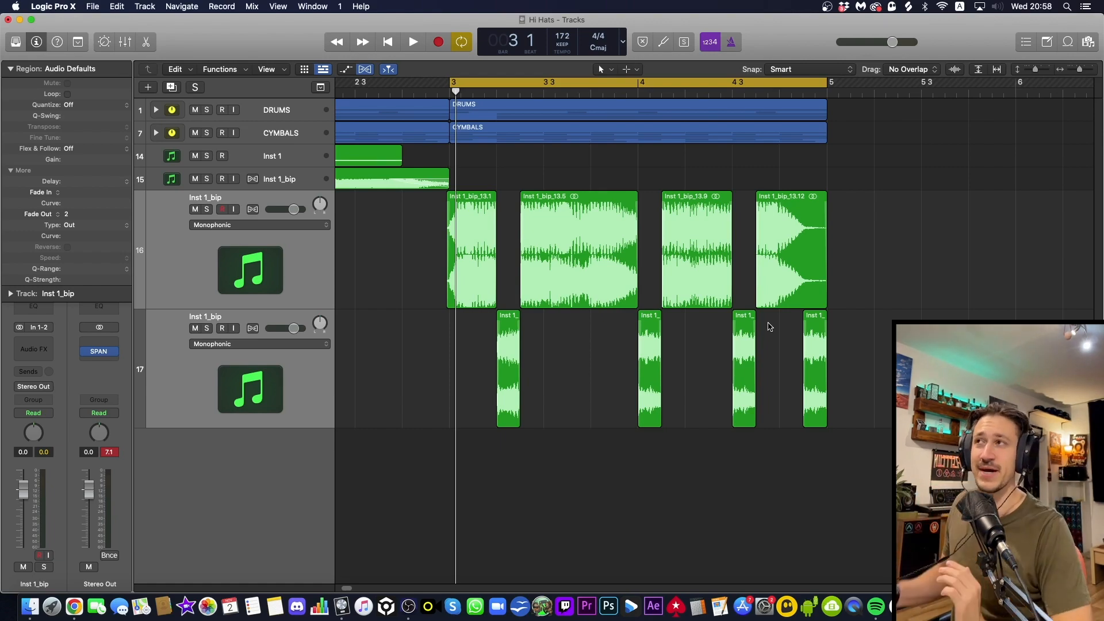
key("super+Up")
key("super+Up")
key("super+Up")
key("super+Left")
key("super+Left")
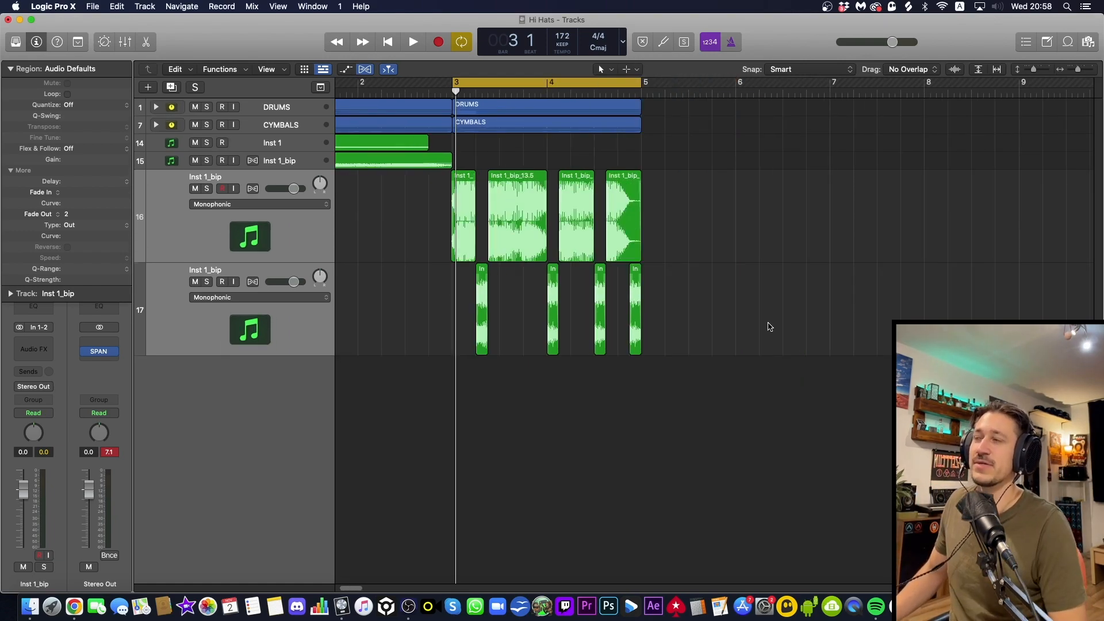
scroll(768, 323, "left", 2)
scroll(770, 326, "left", 2)
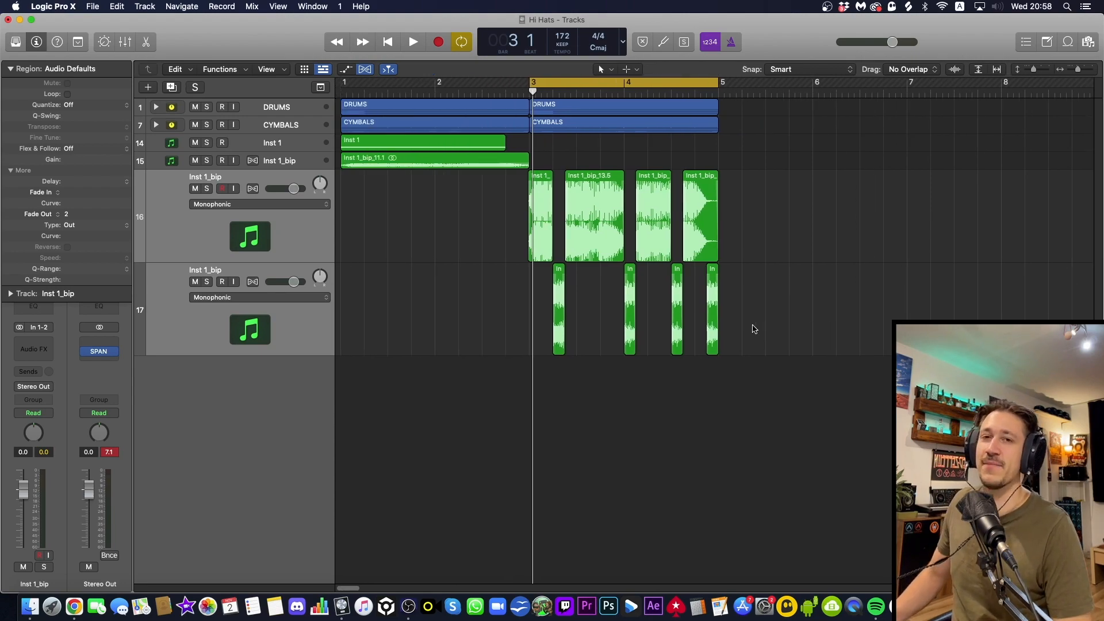